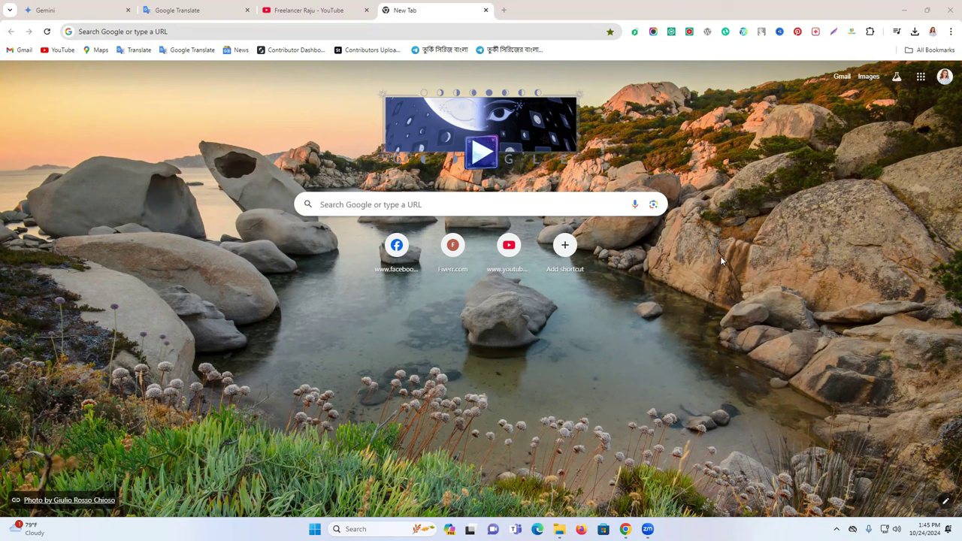
{"action": "left_click", "coordinate": [396, 248]}
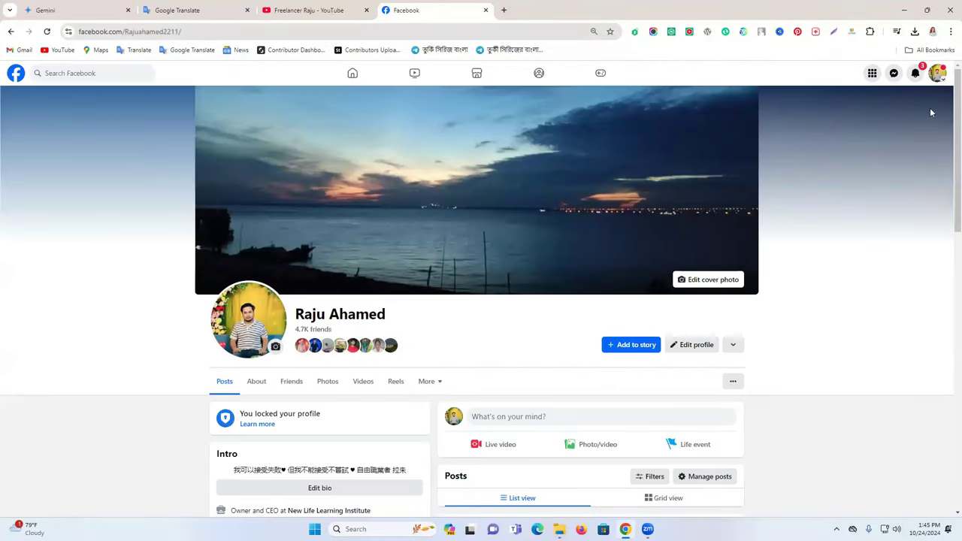
{"action": "left_click", "coordinate": [937, 72]}
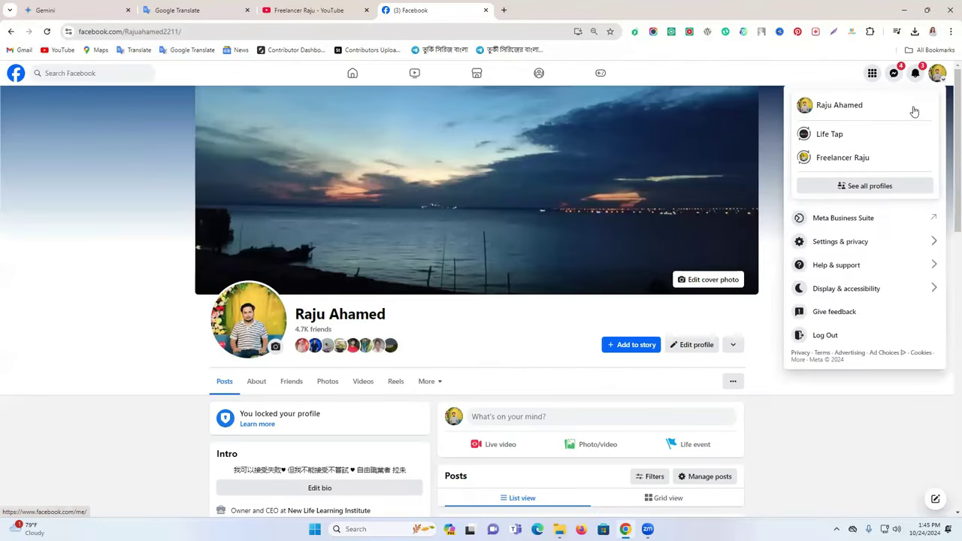
{"action": "left_click", "coordinate": [858, 159]}
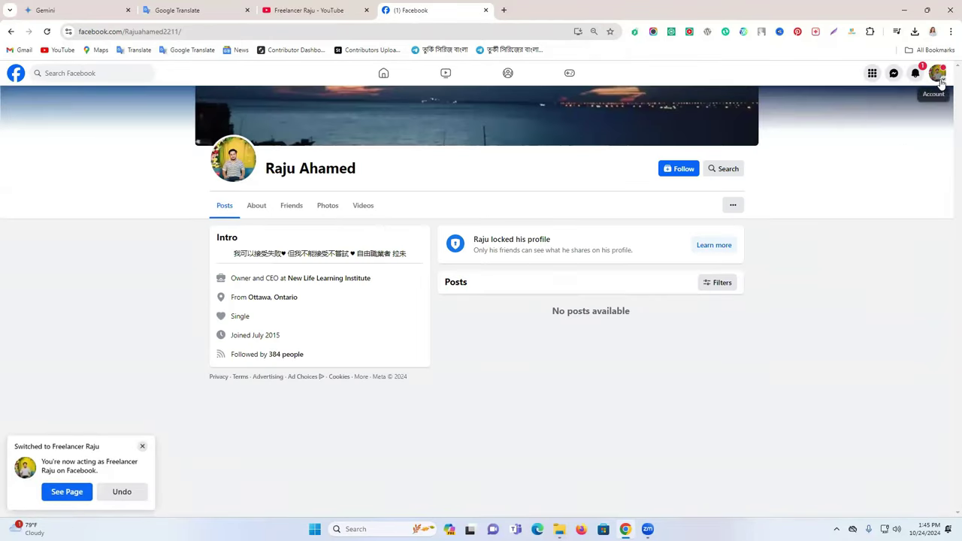
{"action": "left_click", "coordinate": [936, 73]}
{"action": "left_click", "coordinate": [858, 110]}
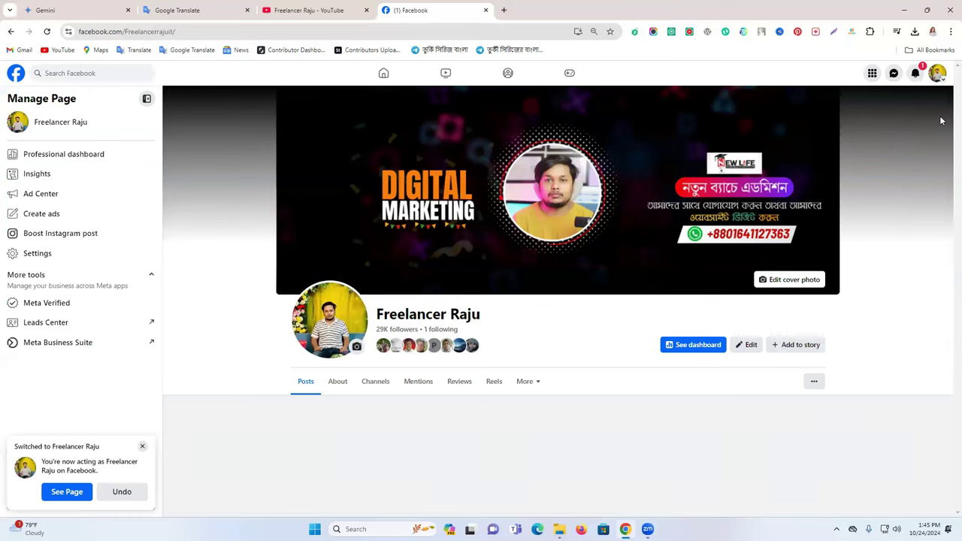
Review the Page's posts down to the "Unlimited AI Prompts for Stunning Photos" video and pause its playback.
{"action": "scroll", "coordinate": [644, 370], "scroll_direction": "down", "scroll_amount": 6}
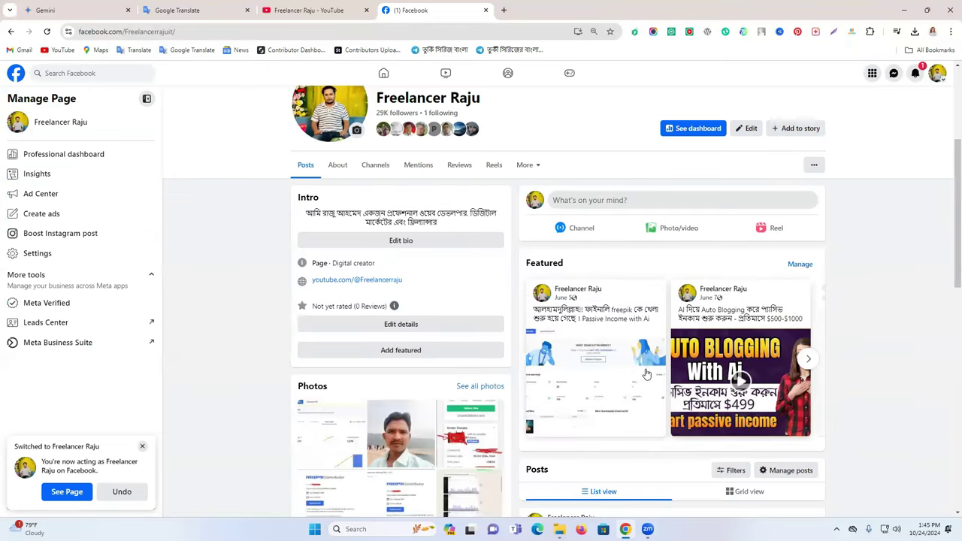
{"action": "scroll", "coordinate": [647, 376], "scroll_direction": "down", "scroll_amount": 15}
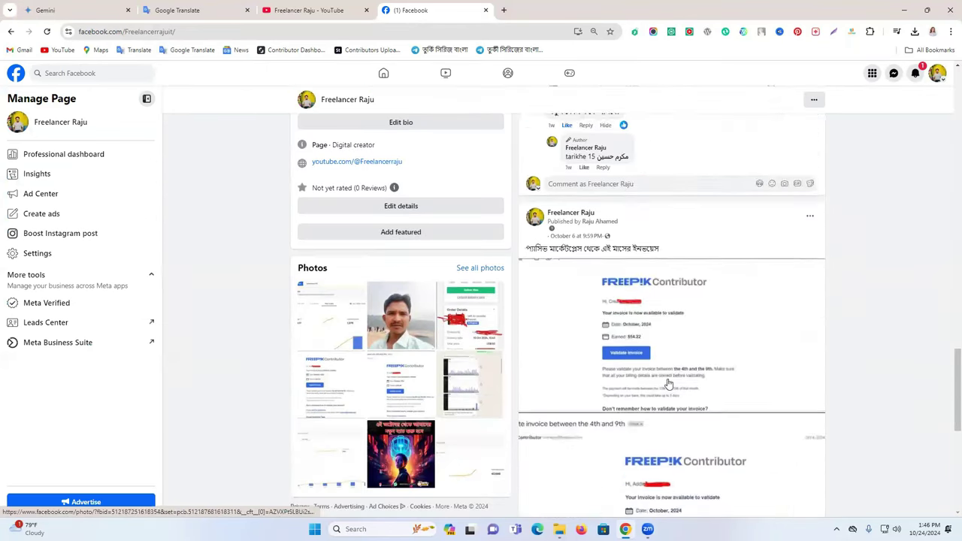
{"action": "scroll", "coordinate": [667, 383], "scroll_direction": "down", "scroll_amount": 10}
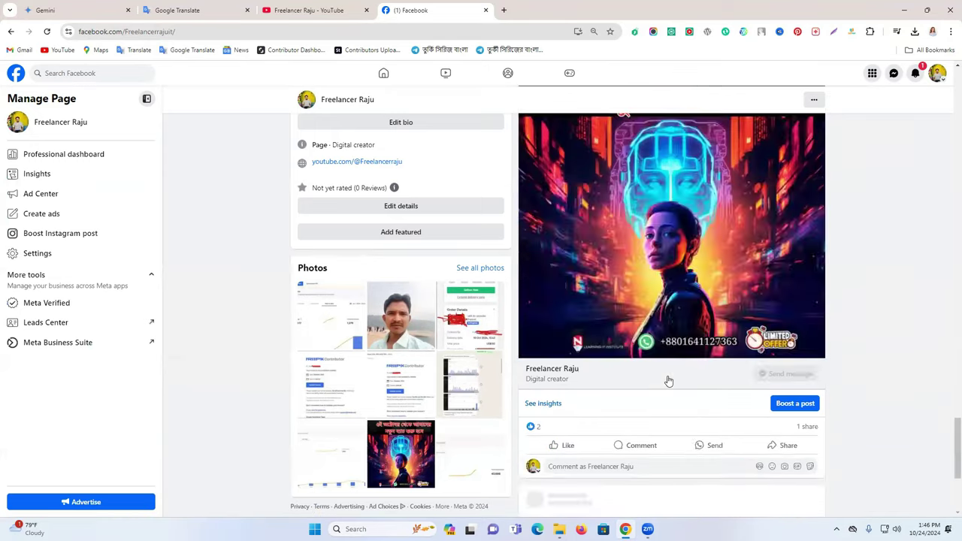
{"action": "scroll", "coordinate": [667, 380], "scroll_direction": "down", "scroll_amount": 5}
{"action": "scroll", "coordinate": [651, 277], "scroll_direction": "up", "scroll_amount": 3}
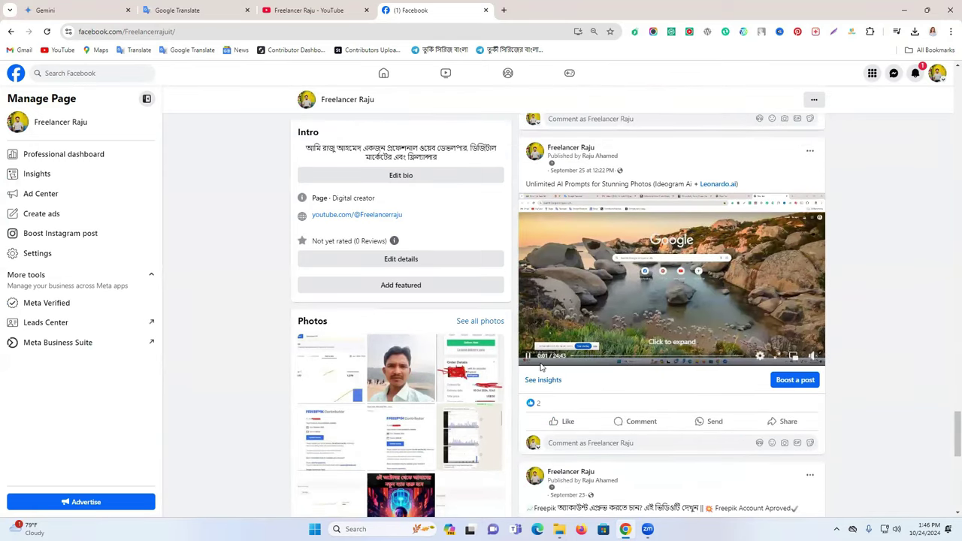
{"action": "left_click", "coordinate": [527, 356]}
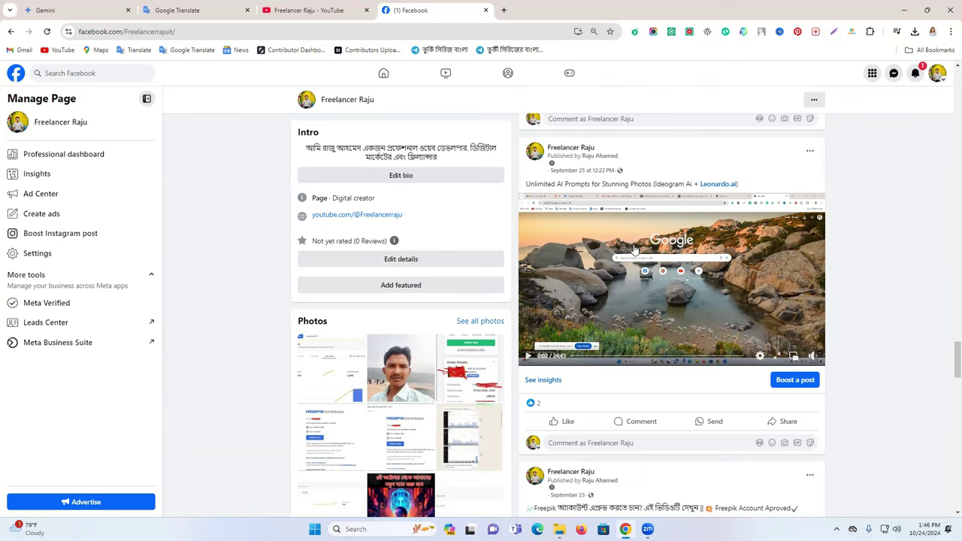
Open canva.com in a new browser tab, and view and dismiss the options for creating a design.
{"action": "left_click", "coordinate": [503, 10]}
{"action": "left_click", "coordinate": [427, 33]}
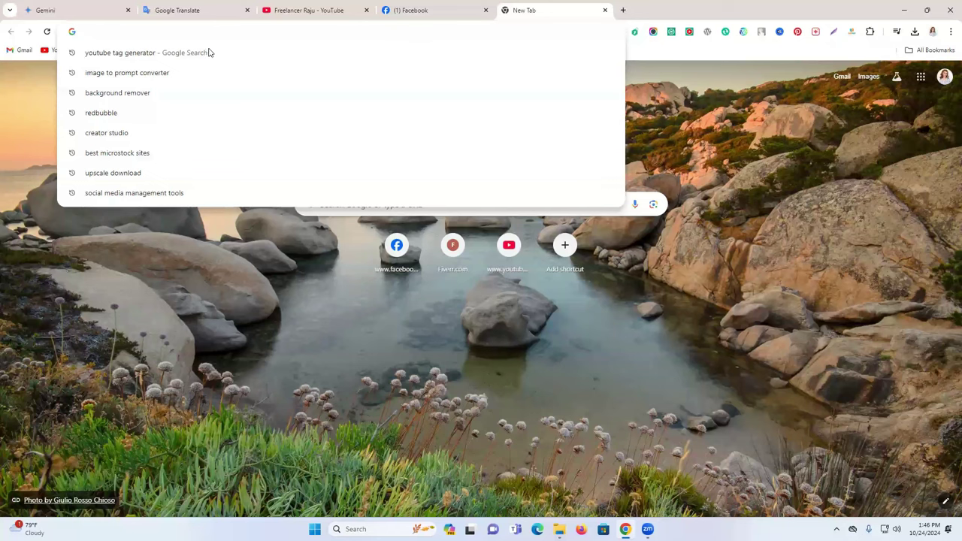
{"action": "type", "text": "canva.com"}
{"action": "key", "text": "Return"}
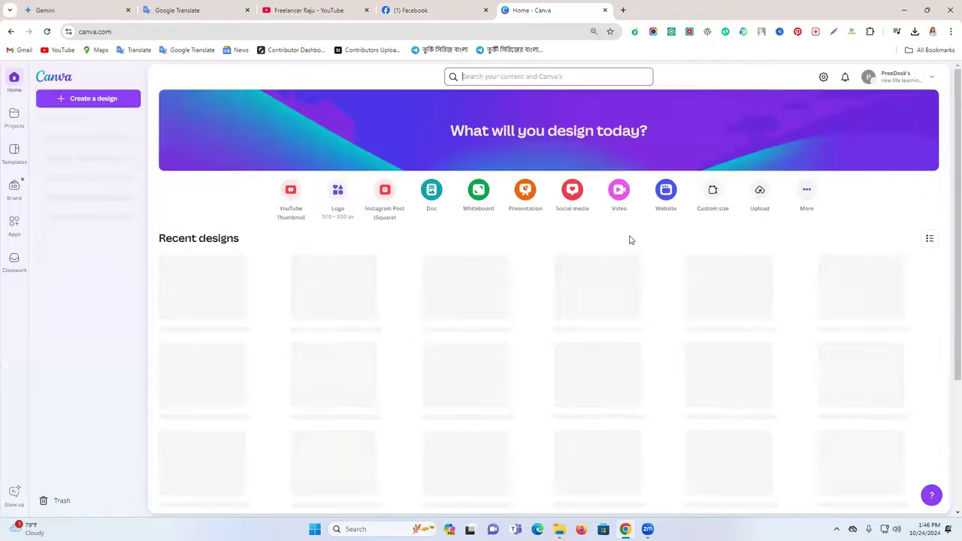
{"action": "left_click", "coordinate": [85, 103]}
{"action": "left_click", "coordinate": [739, 111]}
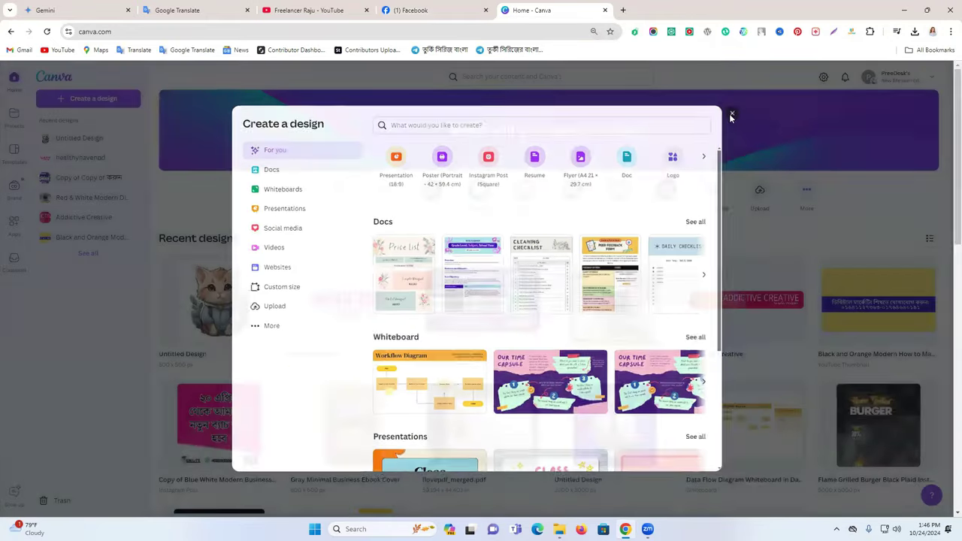
Search Canva for "instgarm" and browse the Instagram Post (Square) templates.
{"action": "left_click", "coordinate": [505, 80]}
{"action": "type", "text": "instgarm"}
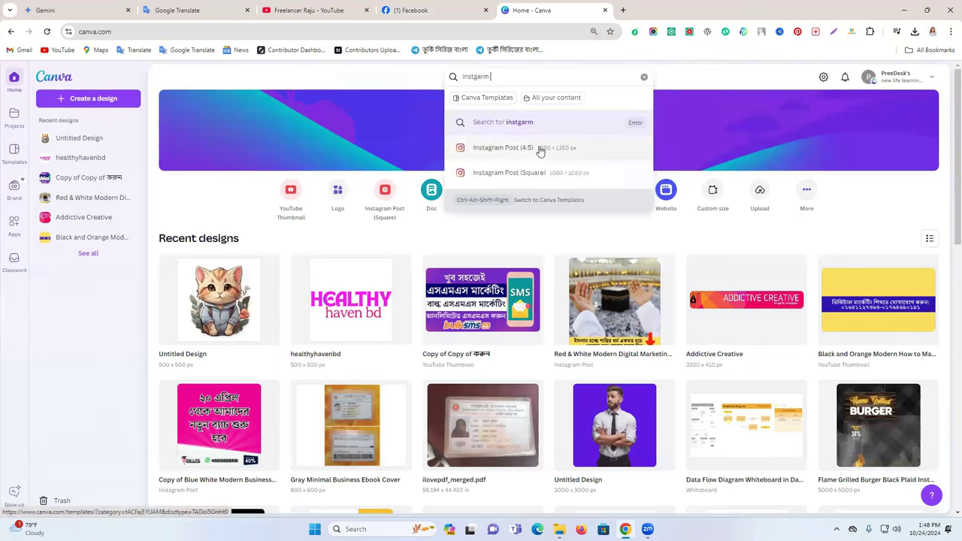
{"action": "left_click", "coordinate": [541, 172]}
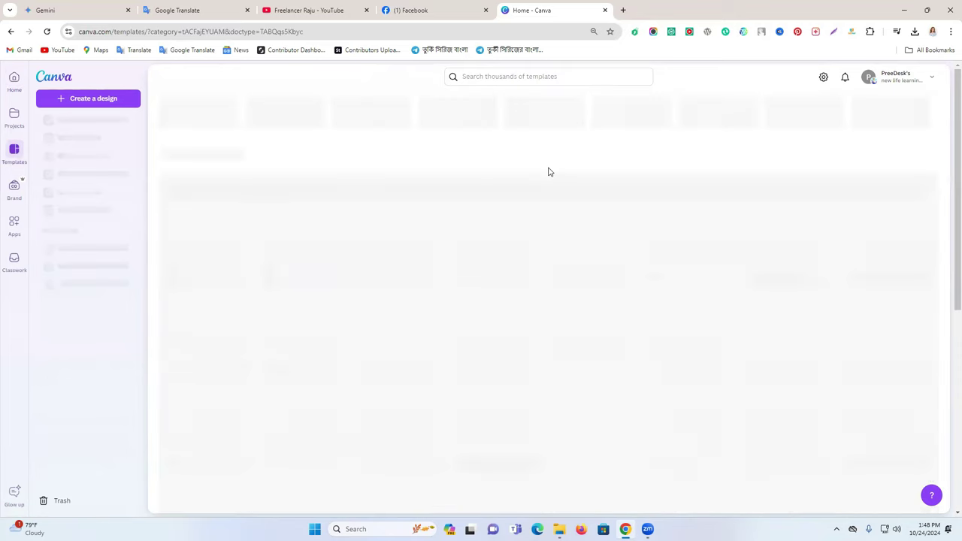
{"action": "scroll", "coordinate": [488, 259], "scroll_direction": "down", "scroll_amount": 2}
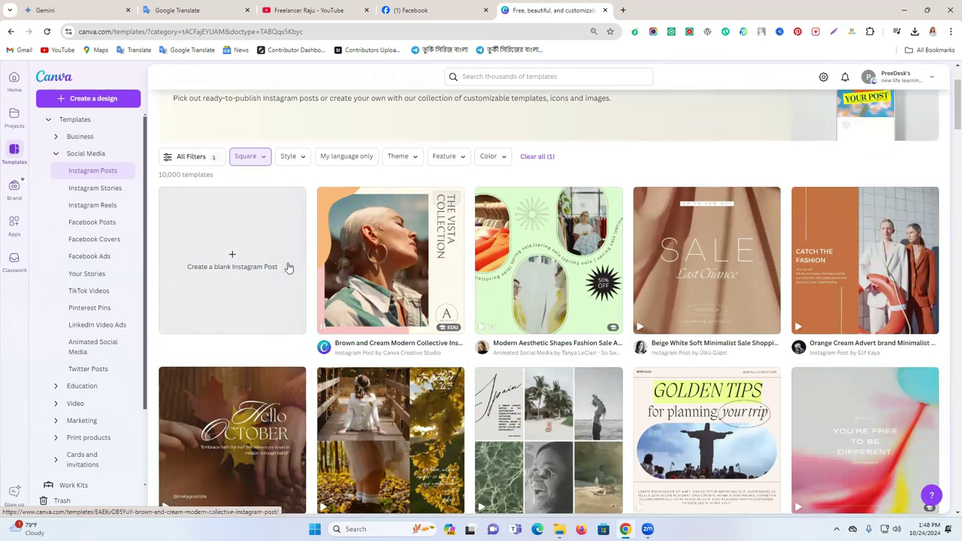
{"action": "scroll", "coordinate": [417, 304], "scroll_direction": "down", "scroll_amount": 3}
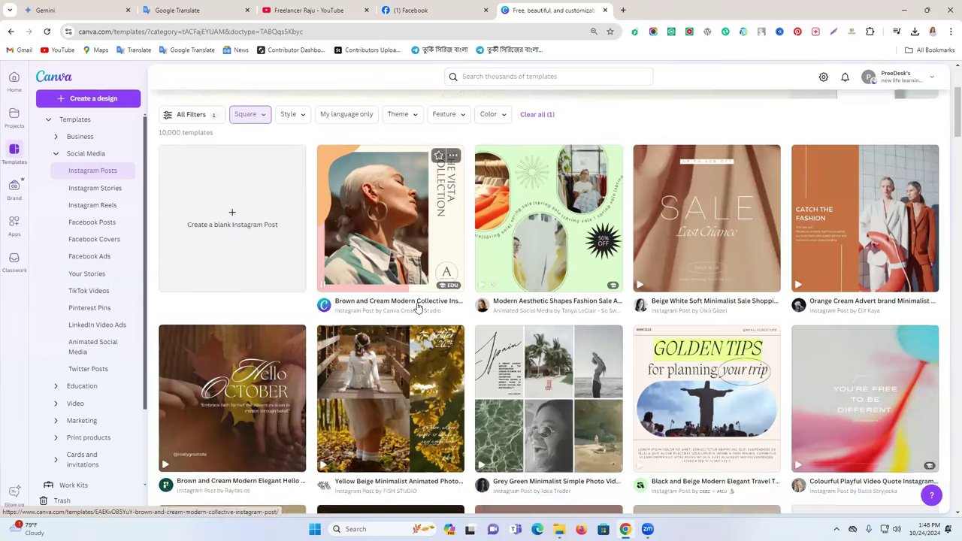
{"action": "scroll", "coordinate": [696, 138], "scroll_direction": "up", "scroll_amount": 2}
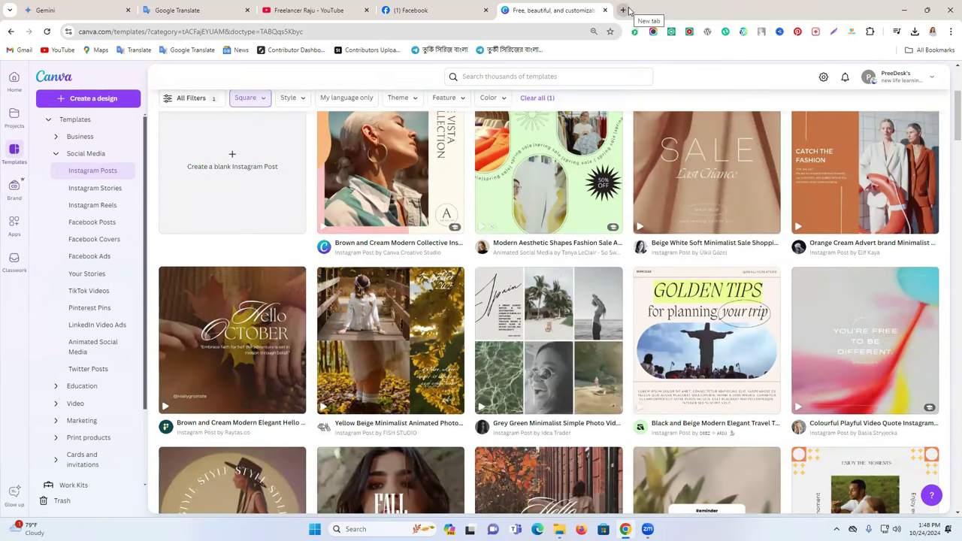
Search Google for "facebook post size" in a new tab, check the video post and Stories aspect ratios, and close the tab.
{"action": "left_click", "coordinate": [623, 10]}
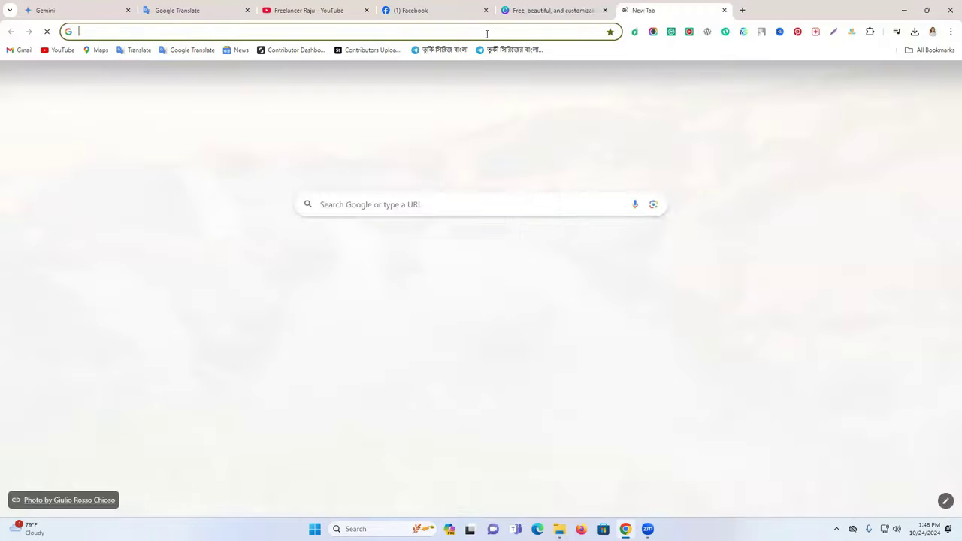
{"action": "left_click", "coordinate": [487, 33]}
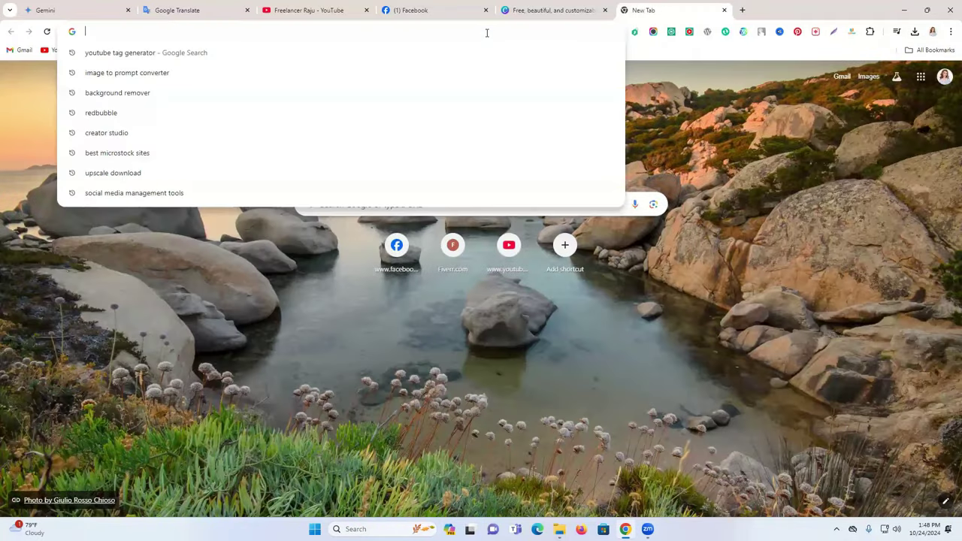
{"action": "type", "text": "f"}
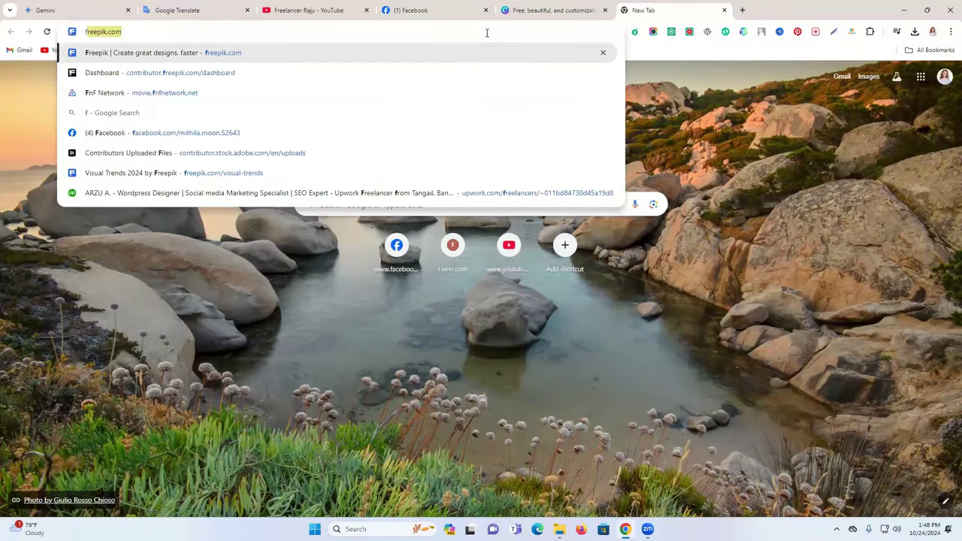
{"action": "type", "text": "acebook"}
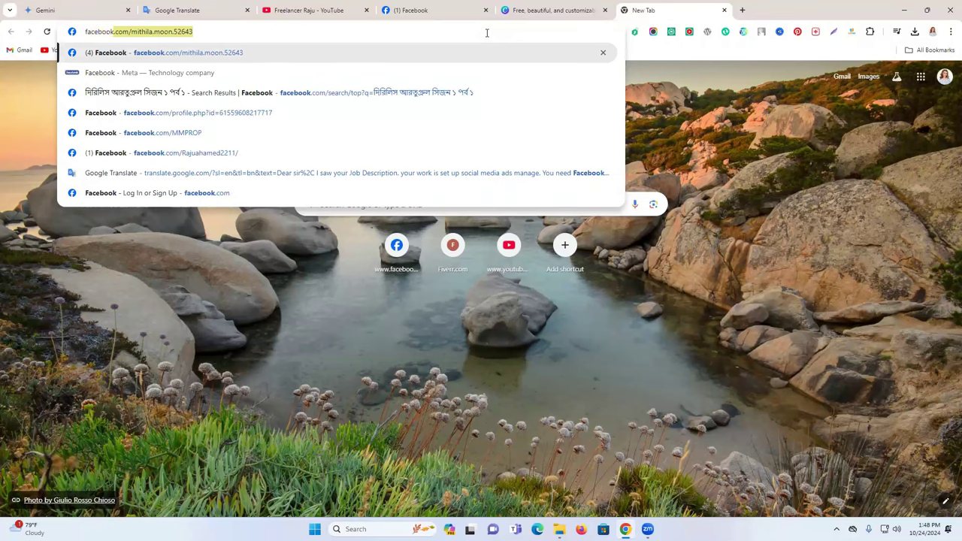
{"action": "type", "text": " post s"}
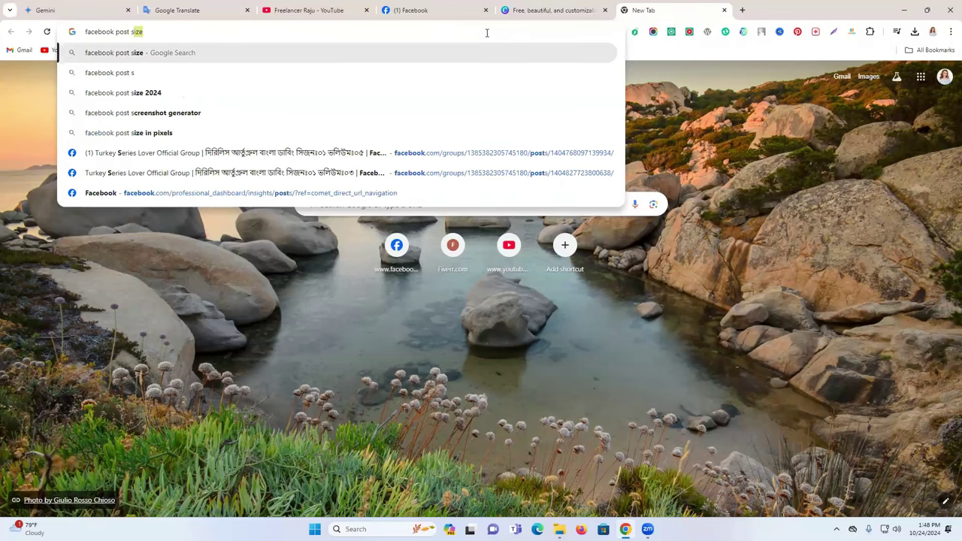
{"action": "type", "text": "ize"}
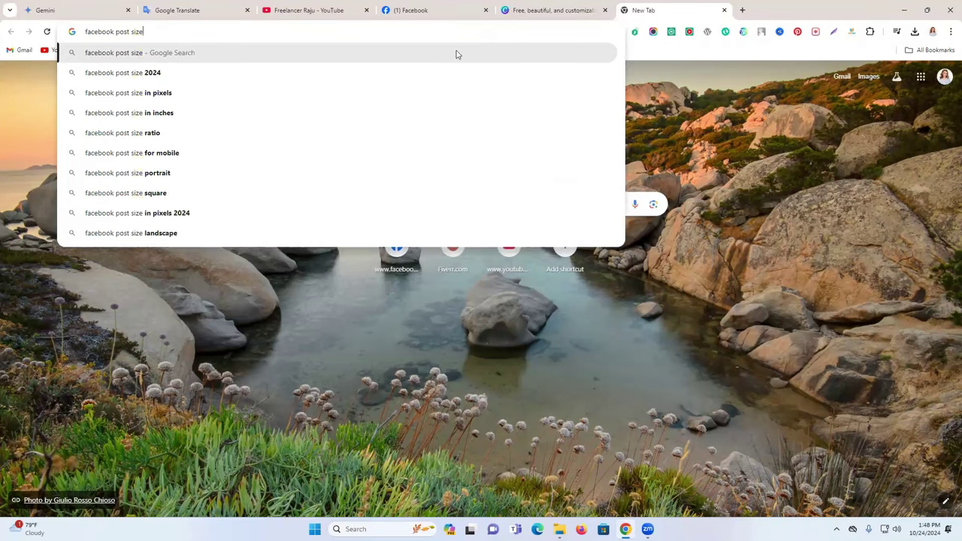
{"action": "key", "text": "Return"}
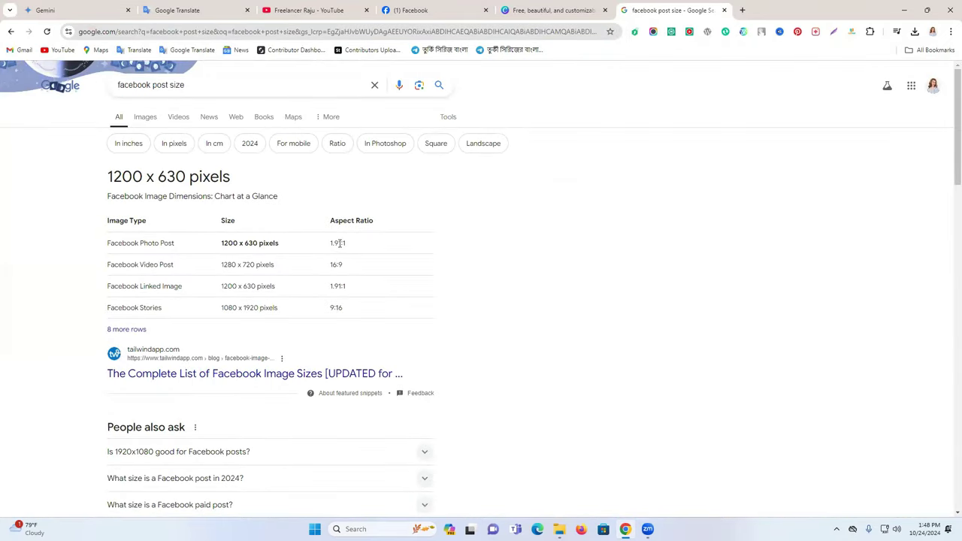
{"action": "left_click_drag", "start_coordinate": [329, 265], "coordinate": [343, 265]}
{"action": "triple_click", "coordinate": [339, 307]}
{"action": "left_click", "coordinate": [725, 10]}
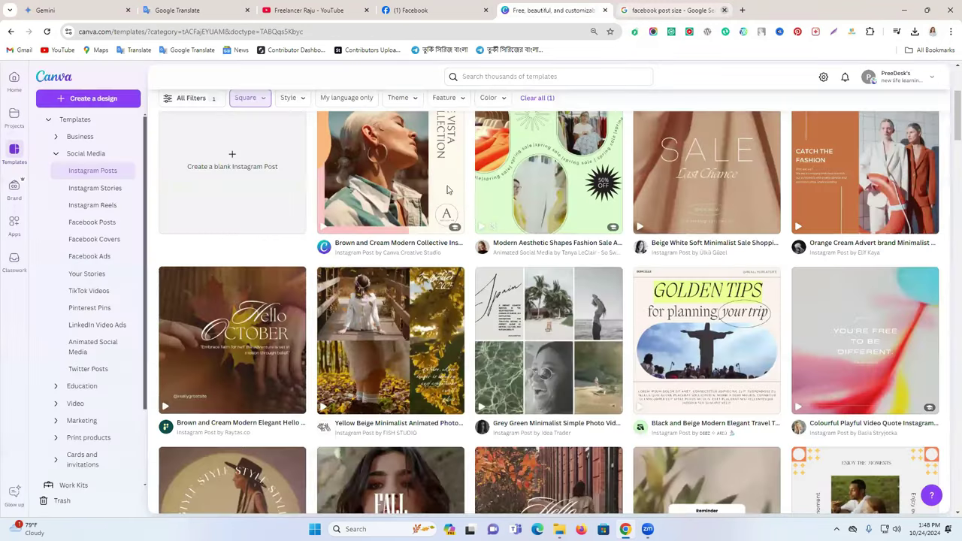
Return to the Facebook Page to view its posts and notifications, and close the Facebook and Canva tabs.
{"action": "left_click", "coordinate": [324, 7]}
{"action": "left_click", "coordinate": [475, 5]}
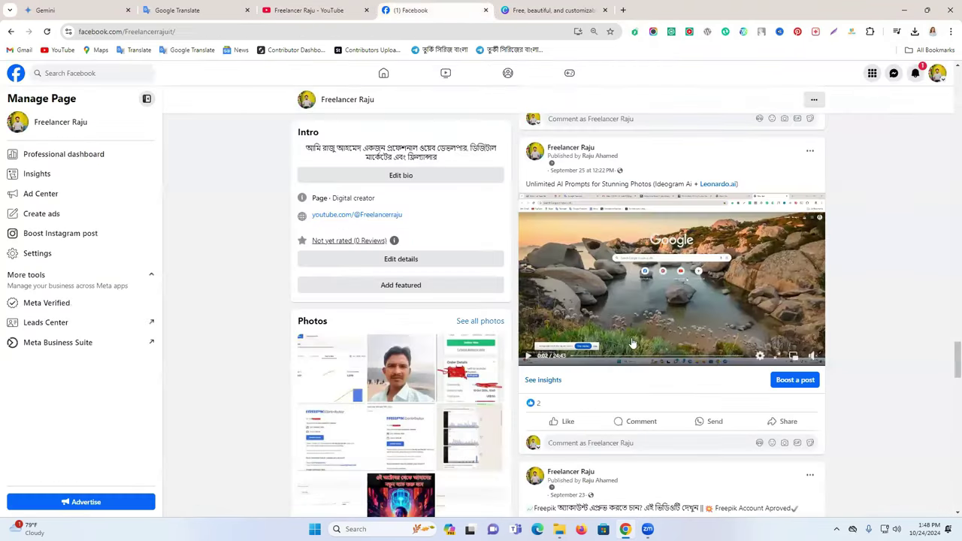
{"action": "scroll", "coordinate": [646, 343], "scroll_direction": "down", "scroll_amount": 1}
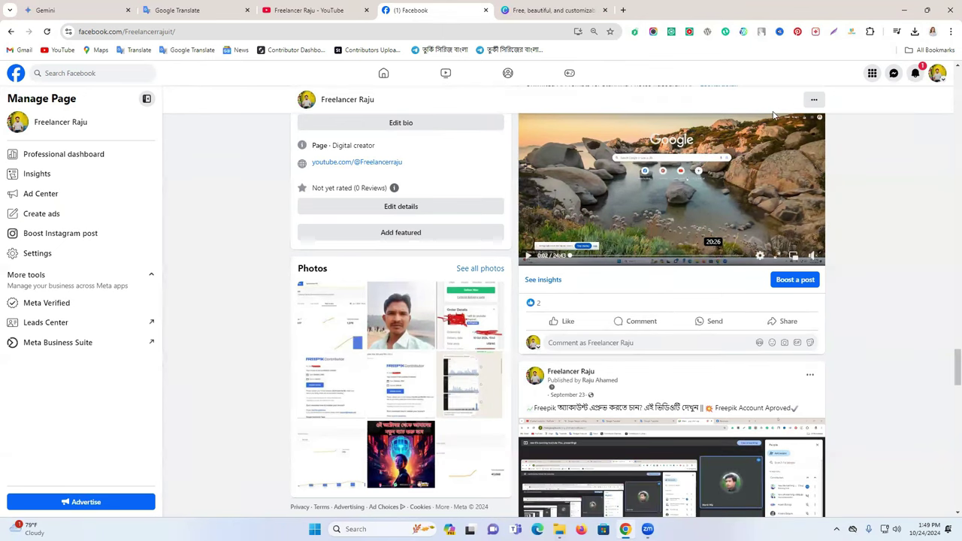
{"action": "left_click", "coordinate": [915, 73]}
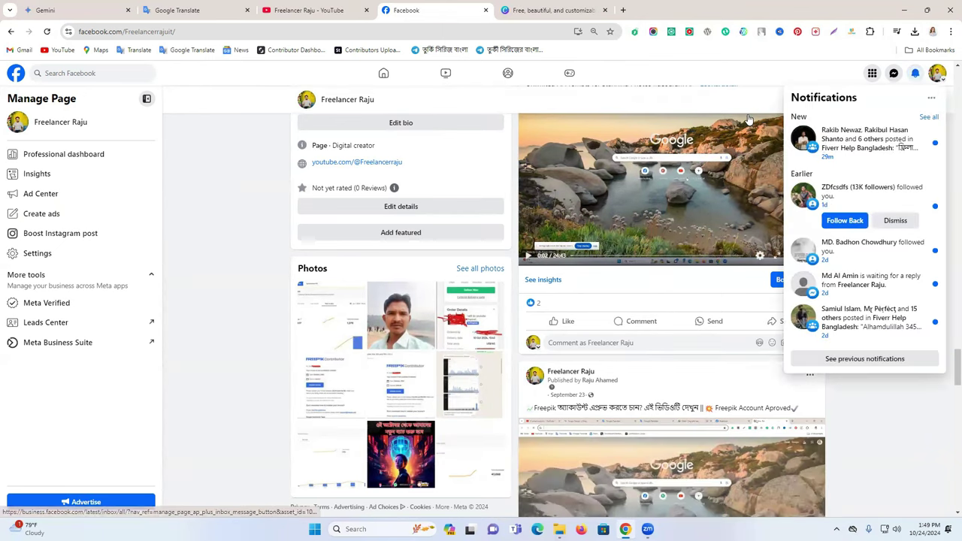
{"action": "left_click", "coordinate": [713, 98]}
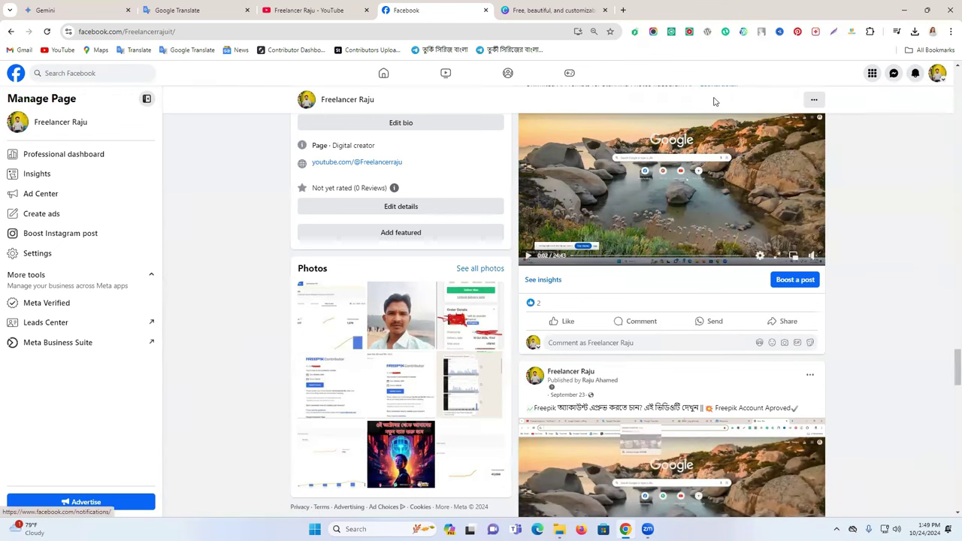
{"action": "left_click", "coordinate": [485, 11]}
{"action": "left_click", "coordinate": [484, 11]}
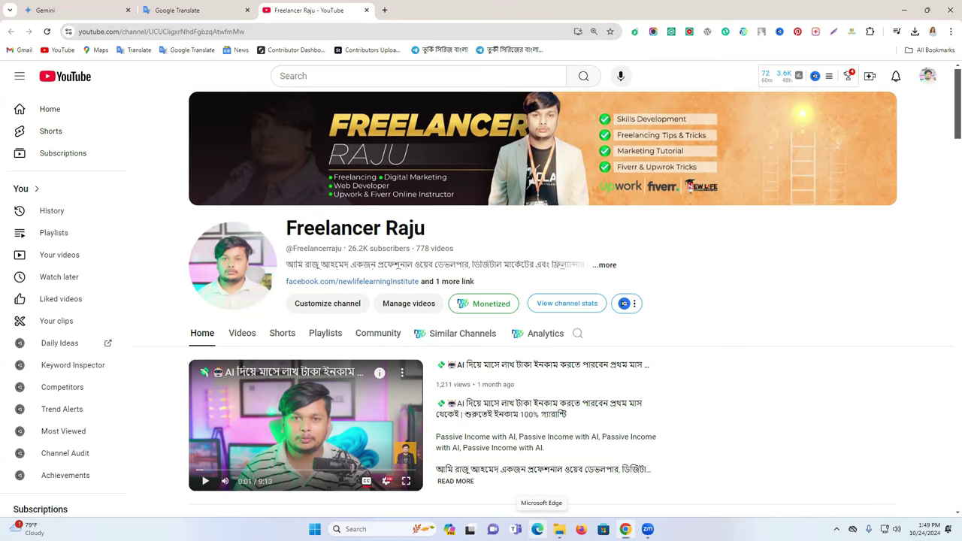
Switch to Microsoft Edge, open Facebook there, check the available profiles and go to the home feed.
{"action": "left_click", "coordinate": [538, 529]}
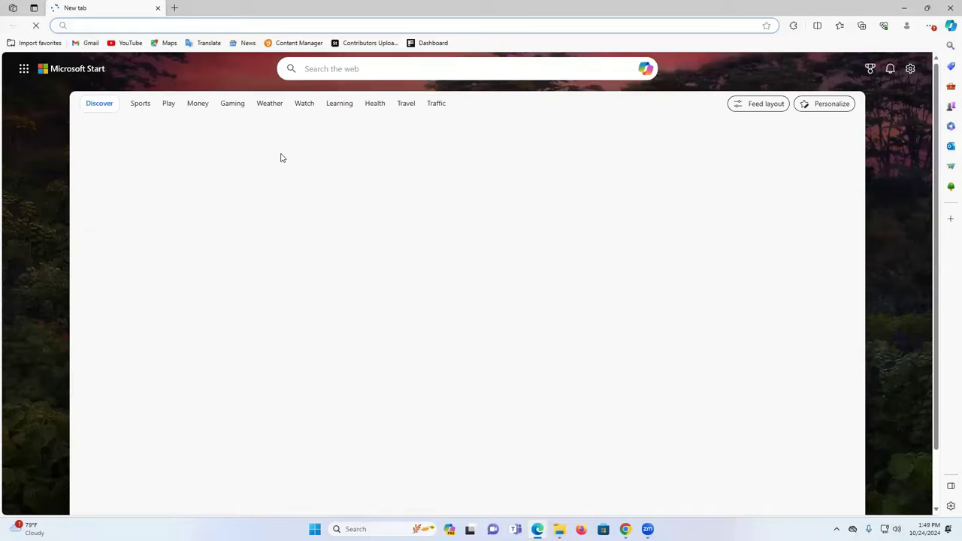
{"action": "left_click", "coordinate": [191, 25]}
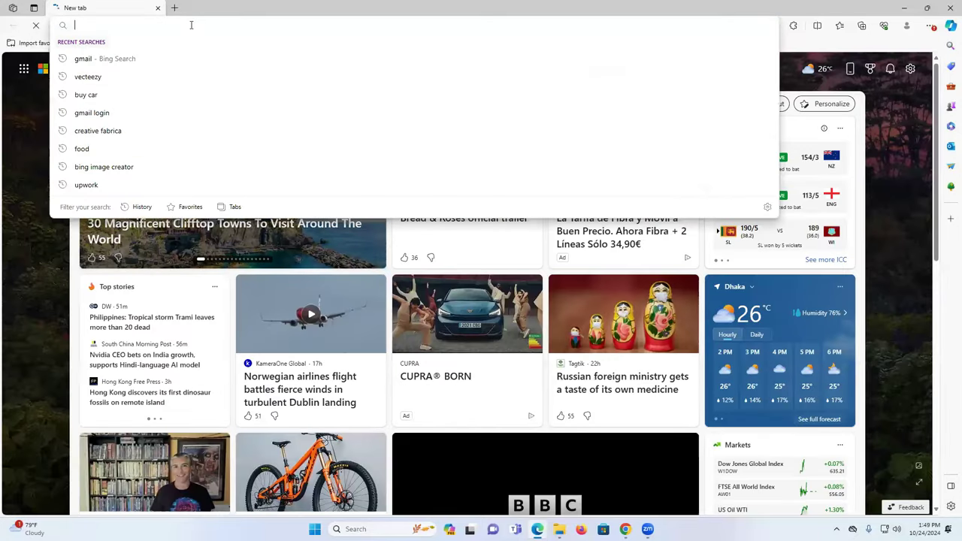
{"action": "type", "text": "fac"}
{"action": "key", "text": "Return"}
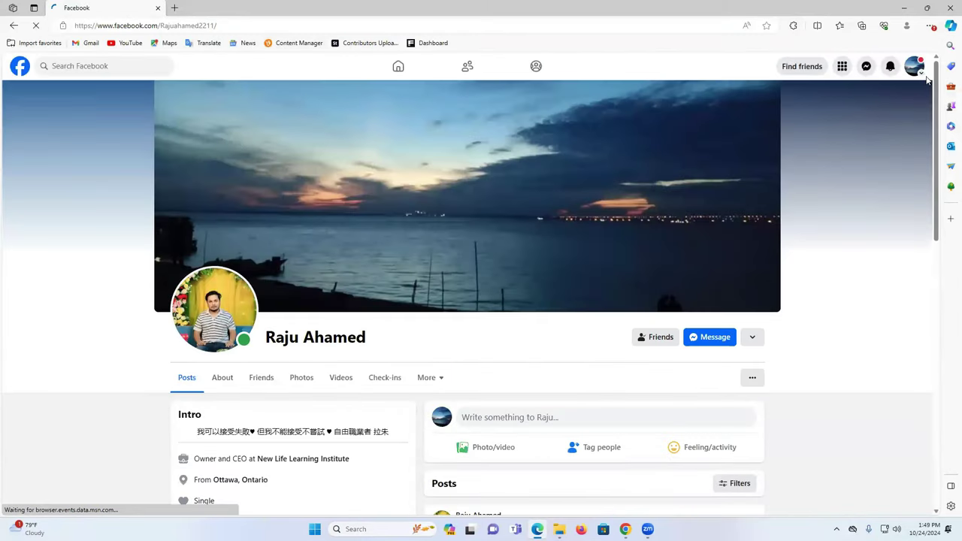
{"action": "left_click", "coordinate": [914, 66]}
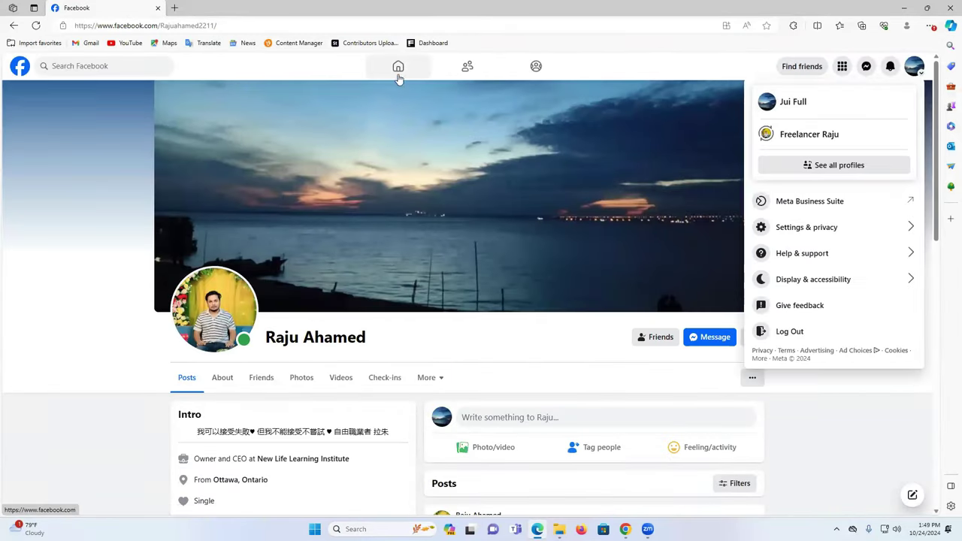
{"action": "left_click", "coordinate": [398, 74]}
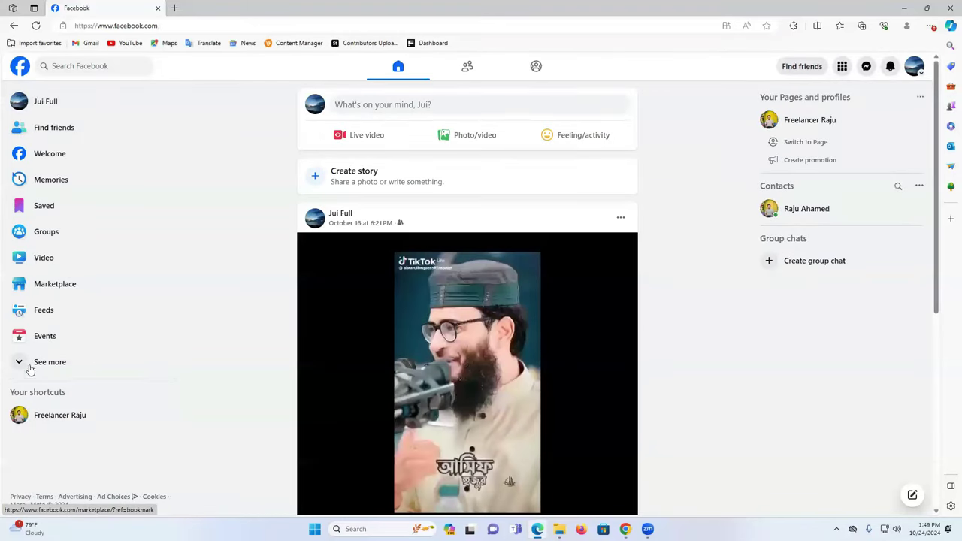
Expand the full list of Facebook shortcuts and open Ads Manager.
{"action": "left_click", "coordinate": [56, 370]}
{"action": "scroll", "coordinate": [90, 411], "scroll_direction": "down", "scroll_amount": 2}
{"action": "scroll", "coordinate": [83, 402], "scroll_direction": "down", "scroll_amount": 2}
{"action": "scroll", "coordinate": [91, 338], "scroll_direction": "up", "scroll_amount": 5}
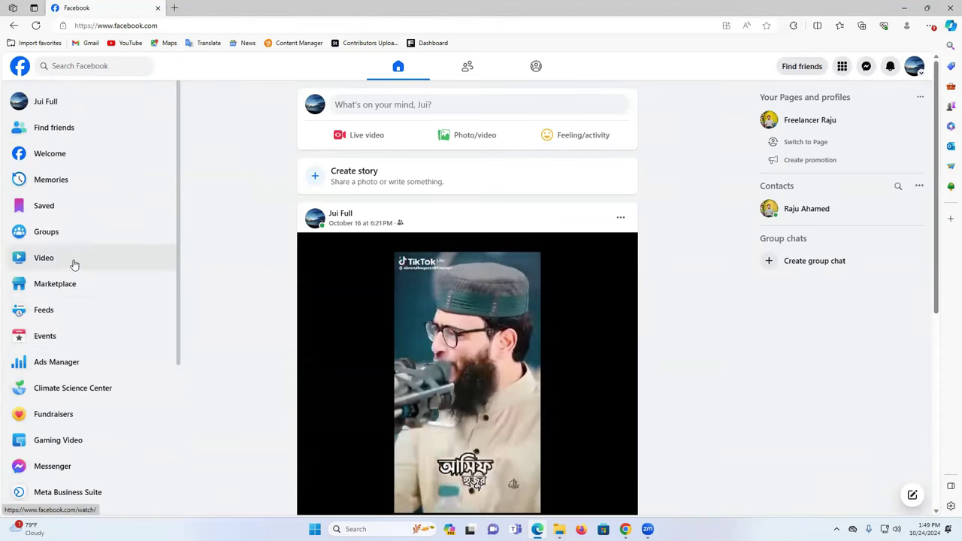
{"action": "left_click", "coordinate": [73, 365]}
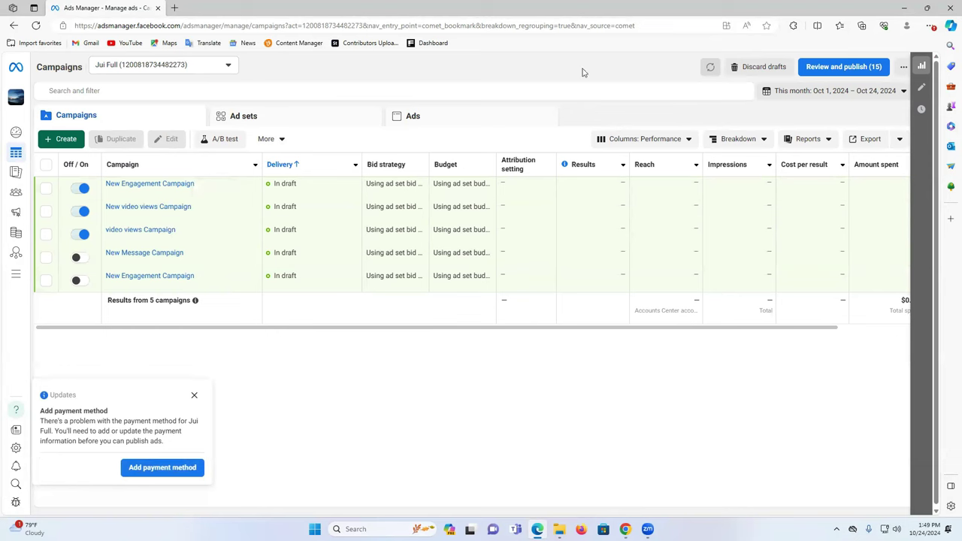
Create a new auction campaign with the Engagement objective, using the Manual engagement campaign setup.
{"action": "left_click", "coordinate": [65, 139]}
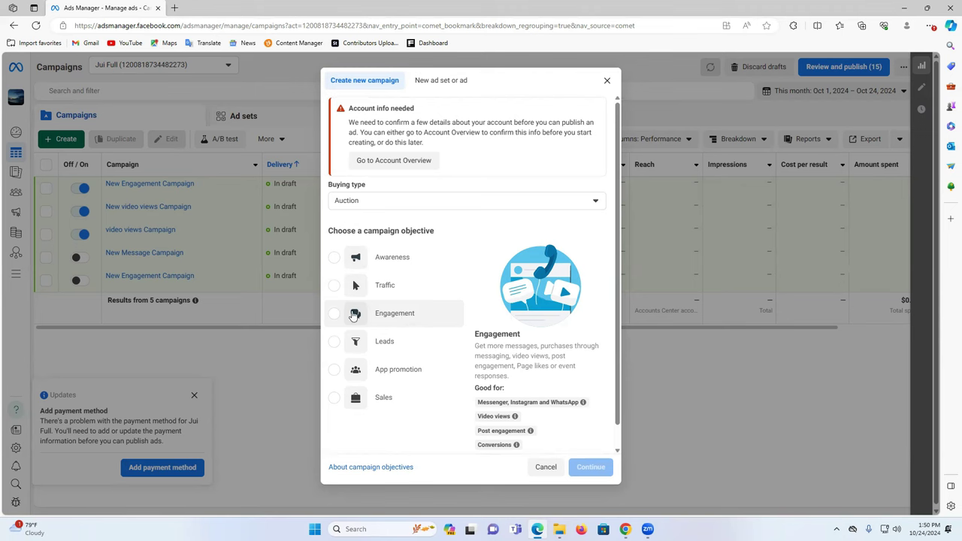
{"action": "left_click", "coordinate": [390, 316]}
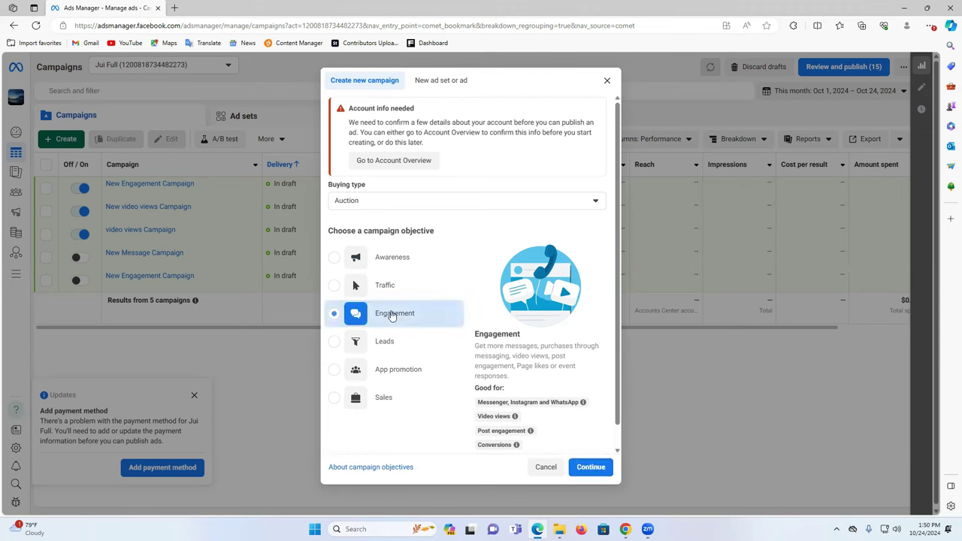
{"action": "left_click", "coordinate": [591, 467]}
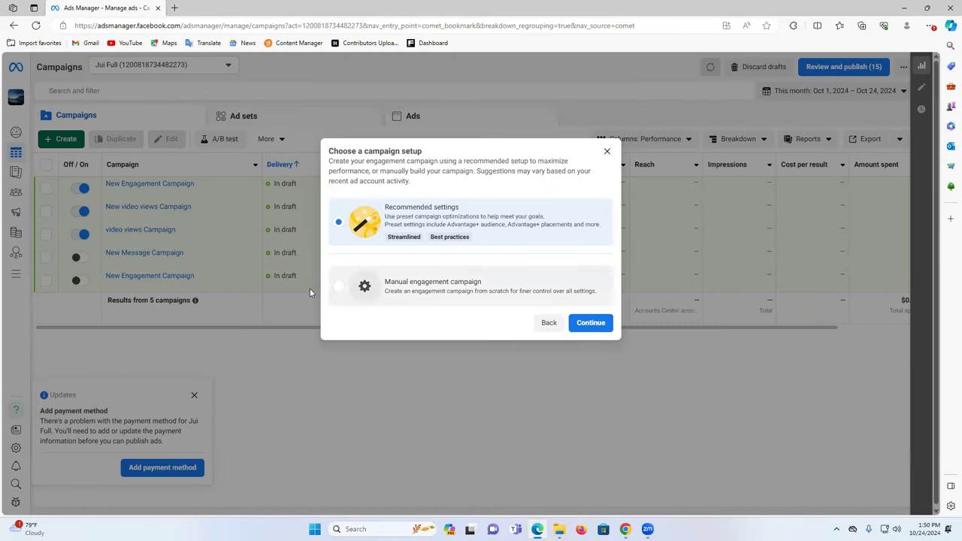
{"action": "left_click", "coordinate": [339, 288]}
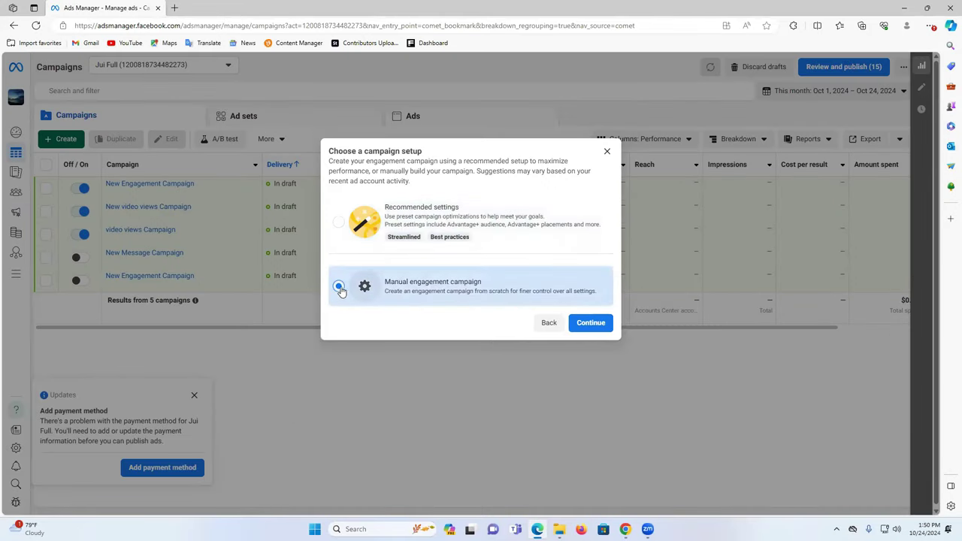
{"action": "left_click", "coordinate": [591, 324]}
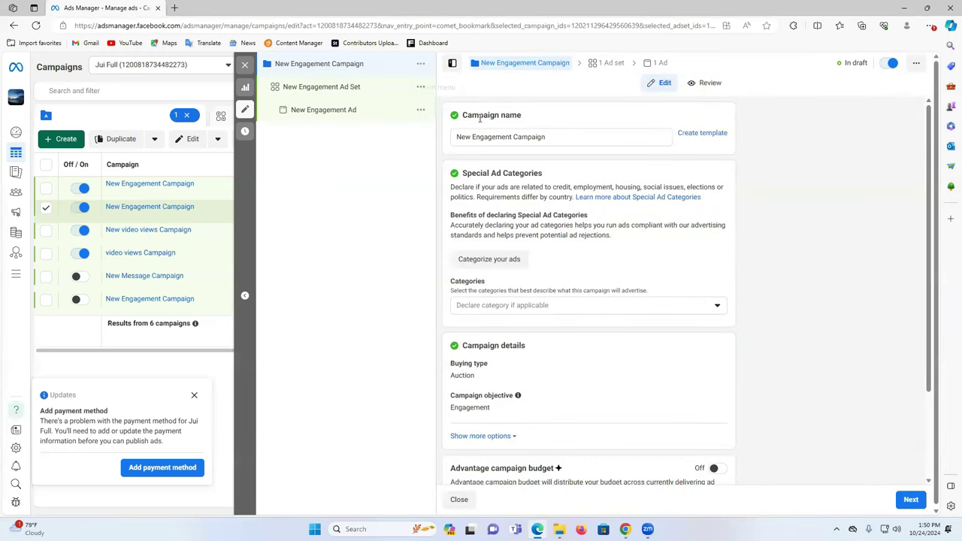
{"action": "key", "text": "ctrl+shift+e"}
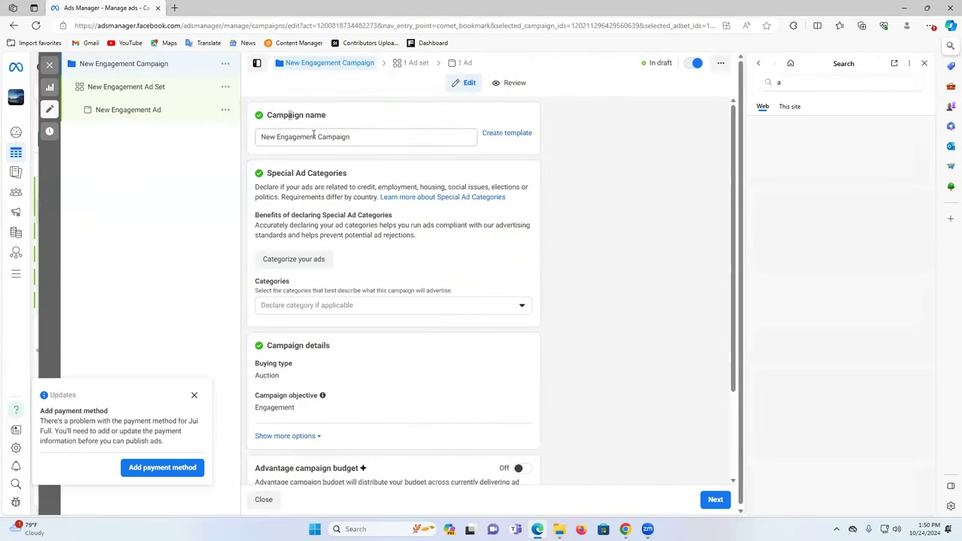
{"action": "double_click", "coordinate": [303, 137]}
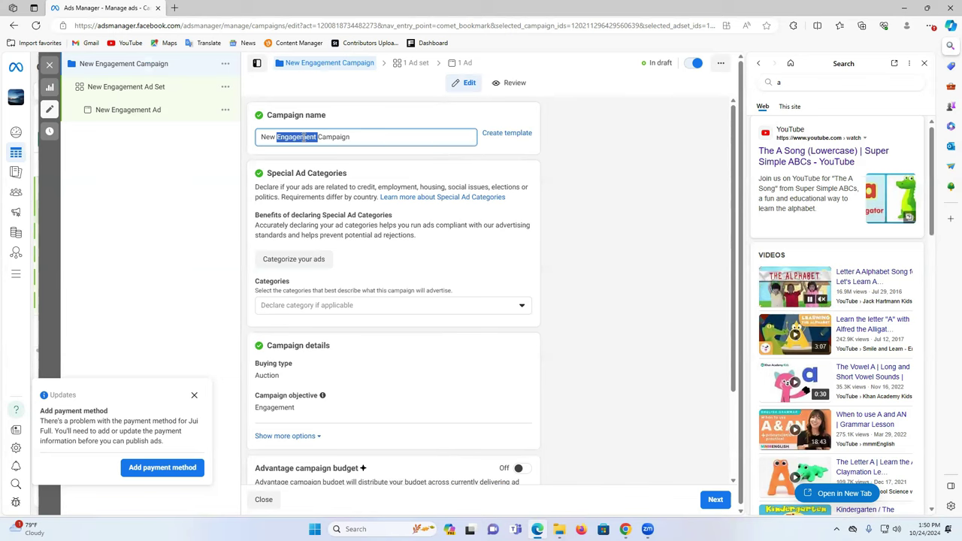
{"action": "left_click", "coordinate": [923, 63]}
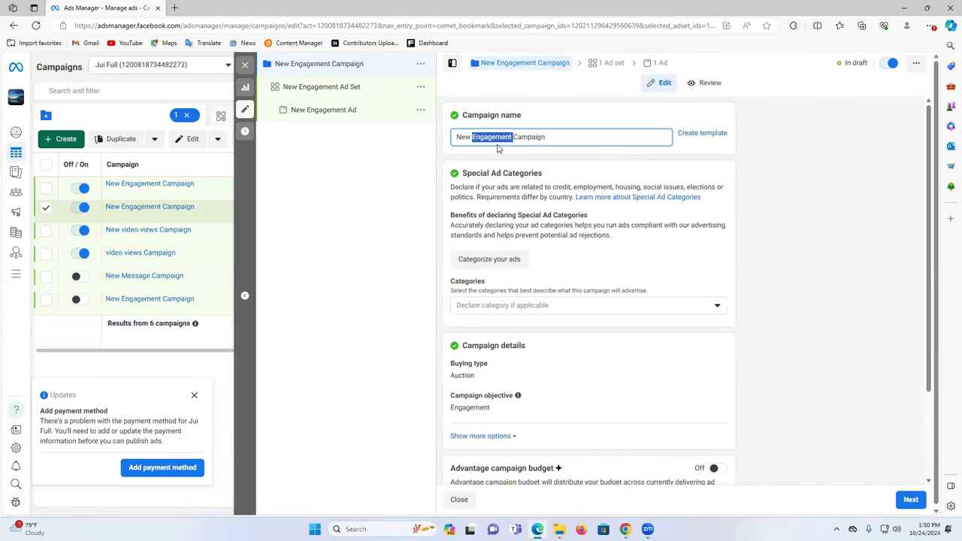
Rename the campaign as "video views Campaign 1" and continue to its ad set settings.
{"action": "left_click", "coordinate": [456, 135]}
{"action": "left_click_drag", "start_coordinate": [456, 136], "coordinate": [515, 147]}
{"action": "type", "text": "video views Campaign"}
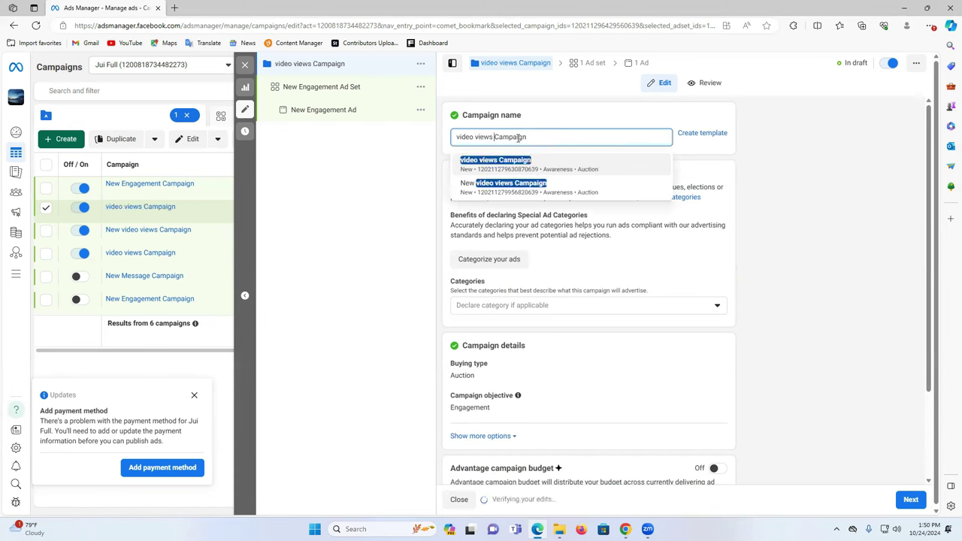
{"action": "type", "text": " 2"}
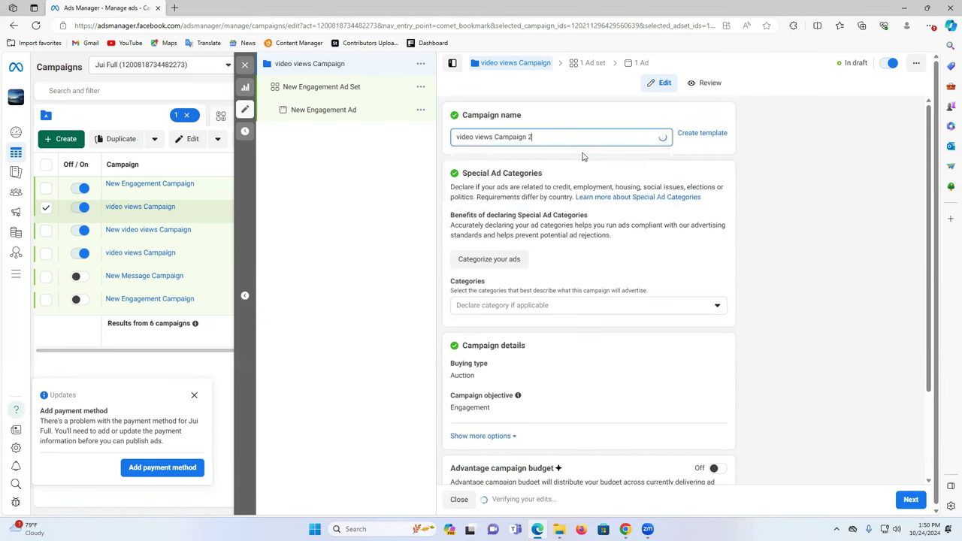
{"action": "double_click", "coordinate": [529, 136]}
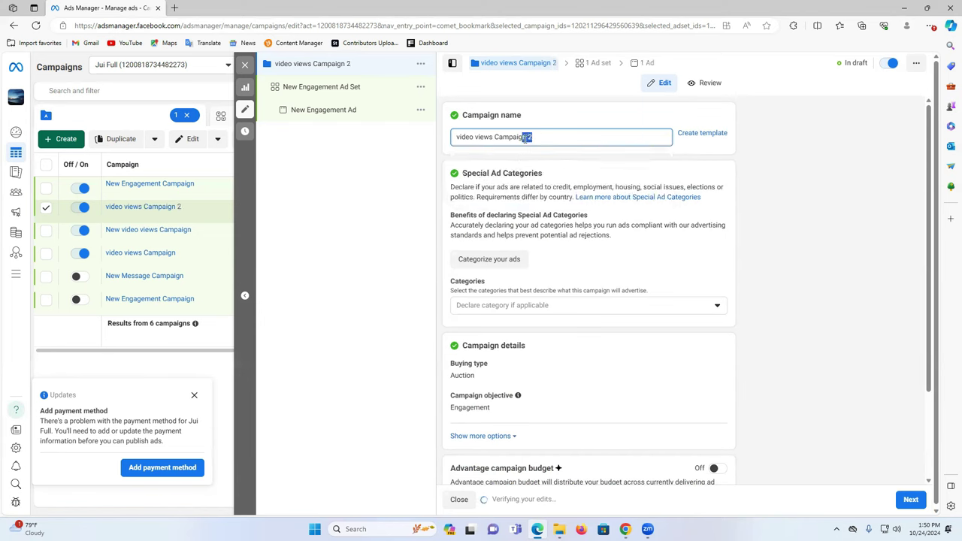
{"action": "type", "text": "1"}
{"action": "scroll", "coordinate": [511, 225], "scroll_direction": "down", "scroll_amount": 3}
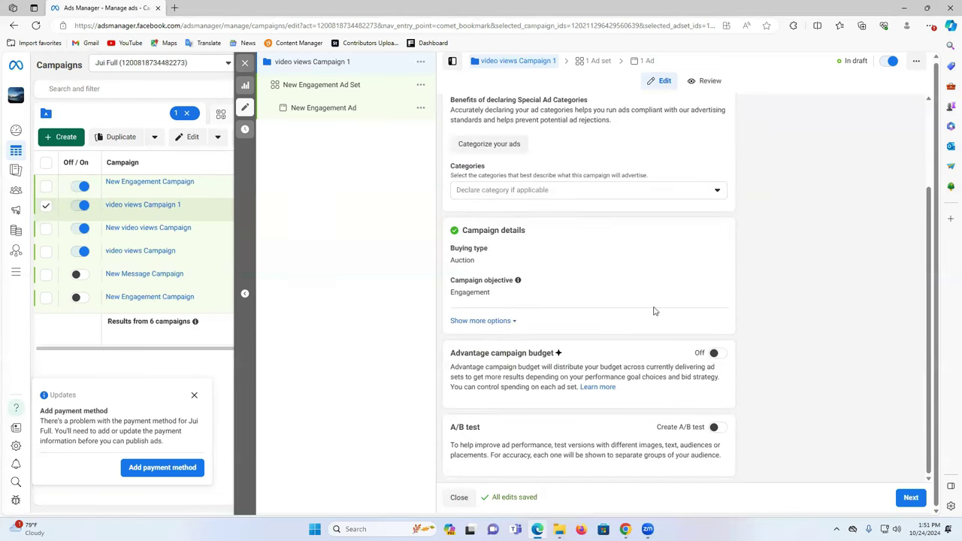
{"action": "left_click", "coordinate": [911, 498]}
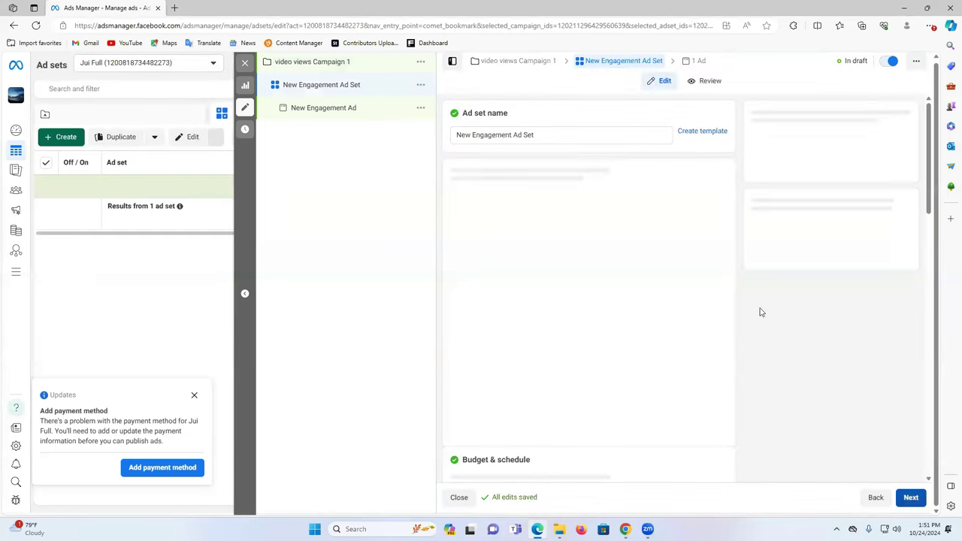
Copy the campaign's name into the ad set name and change it to "video views Campaign 2".
{"action": "double_click", "coordinate": [492, 134]}
{"action": "left_click", "coordinate": [312, 63]}
{"action": "triple_click", "coordinate": [481, 134]}
{"action": "key", "text": "ctrl+c"}
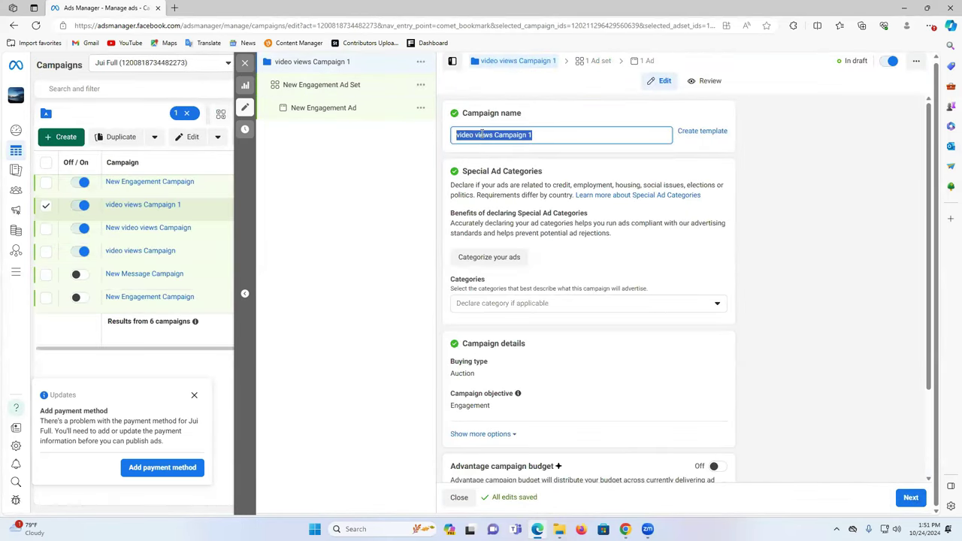
{"action": "left_click", "coordinate": [361, 89]}
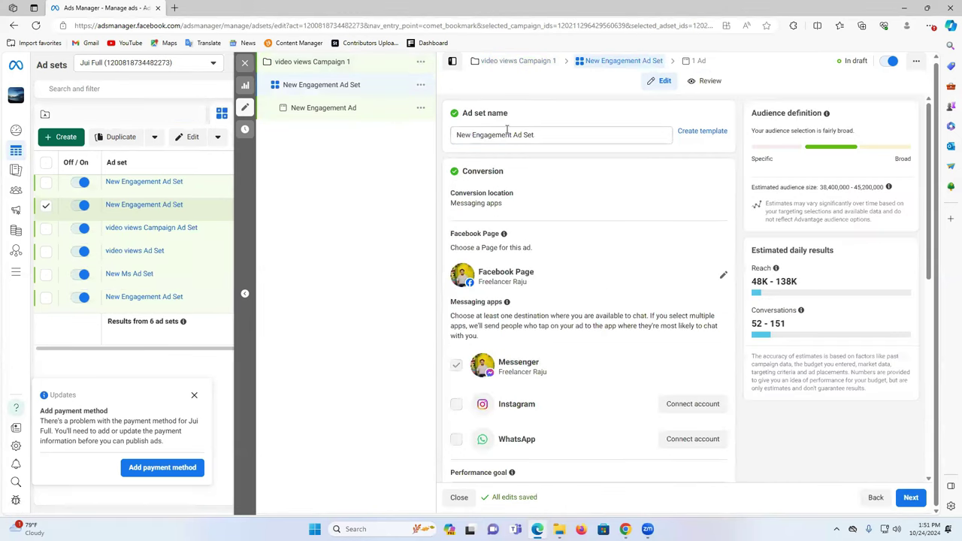
{"action": "triple_click", "coordinate": [484, 137]}
{"action": "key", "text": "ctrl+v"}
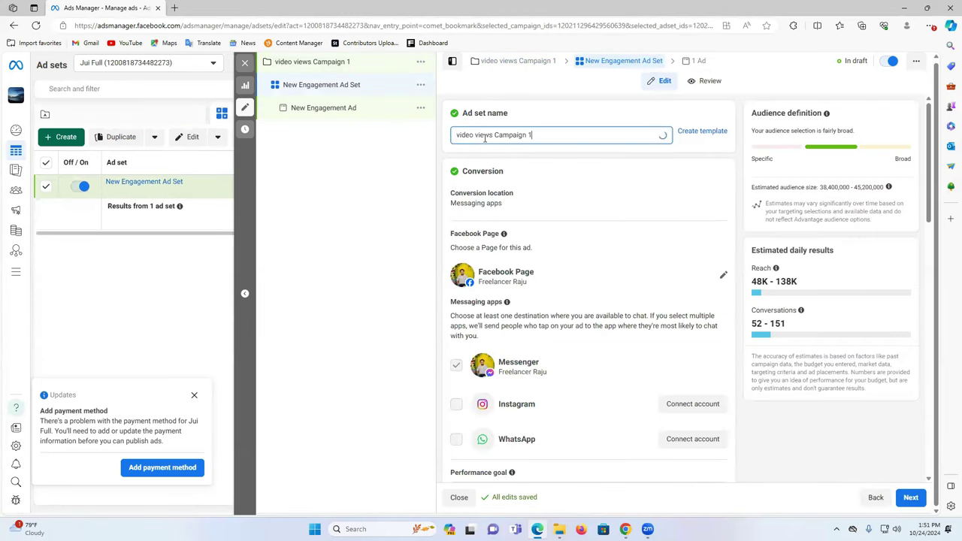
{"action": "double_click", "coordinate": [530, 134]}
{"action": "type", "text": "2"}
Set the ad set's conversion location to On your ad and keep Video views as the engagement type.
{"action": "scroll", "coordinate": [560, 170], "scroll_direction": "down", "scroll_amount": 1}
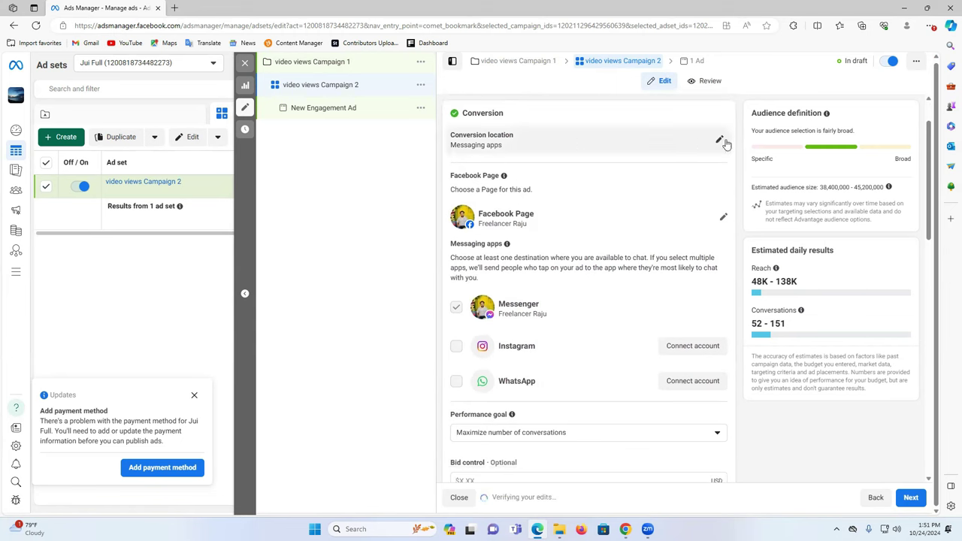
{"action": "left_click", "coordinate": [719, 138]}
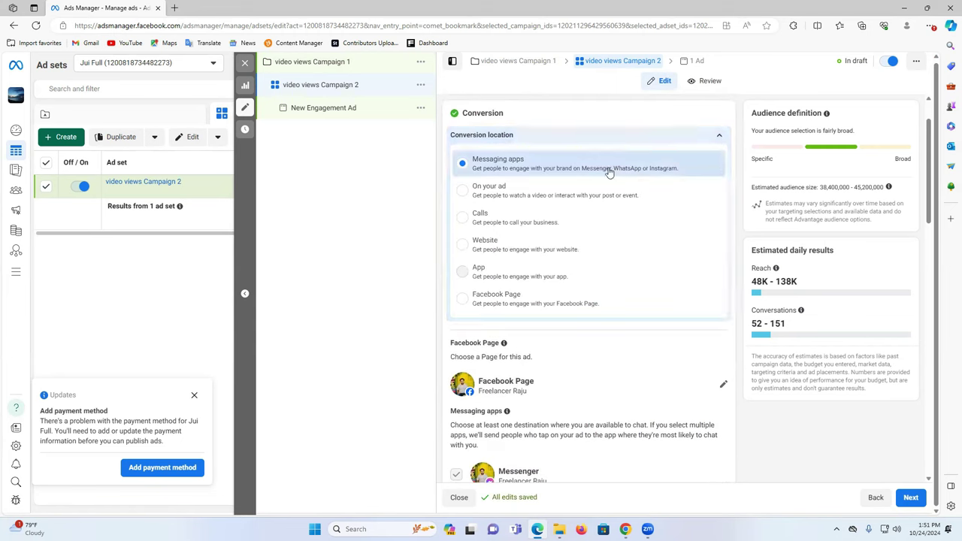
{"action": "left_click", "coordinate": [505, 191]}
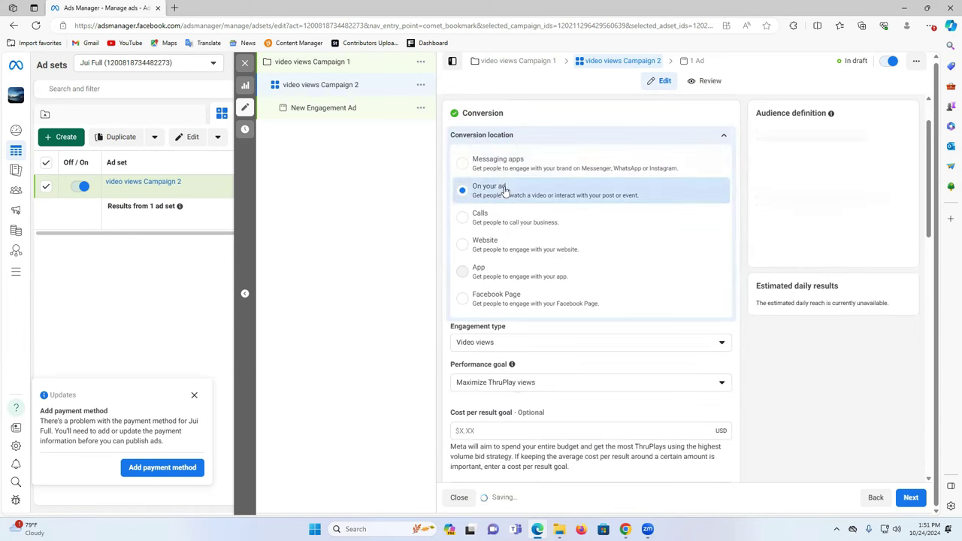
{"action": "left_click", "coordinate": [720, 134]}
{"action": "left_click", "coordinate": [719, 201]}
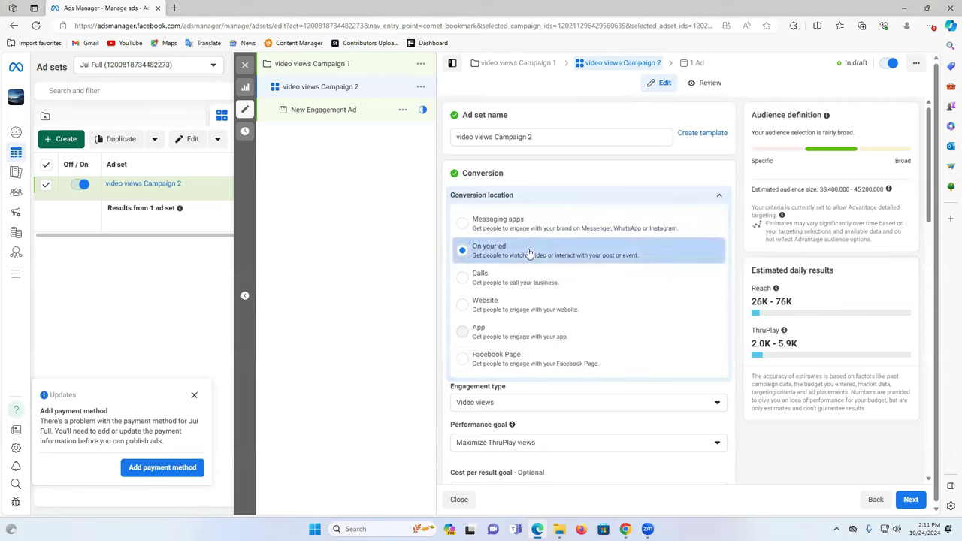
{"action": "left_click", "coordinate": [719, 196]}
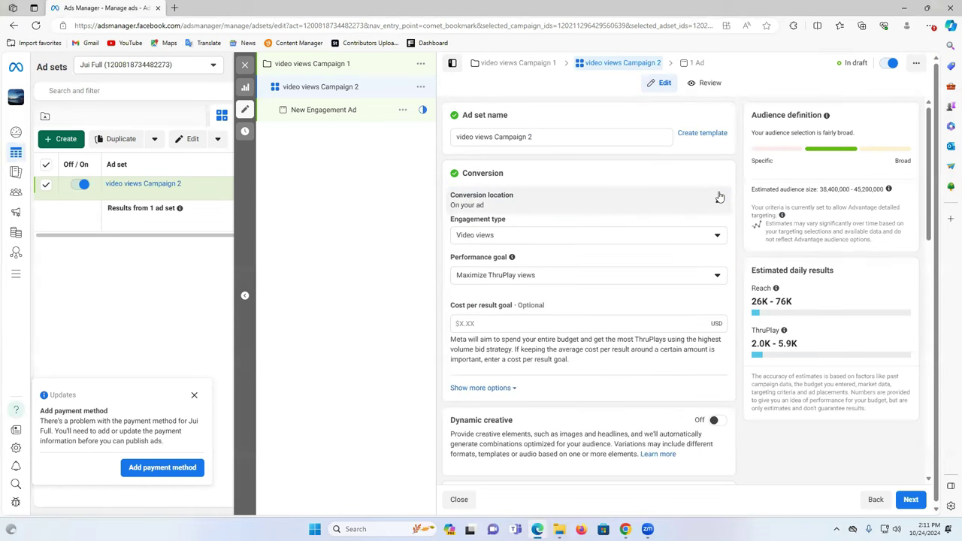
{"action": "left_click", "coordinate": [519, 239]}
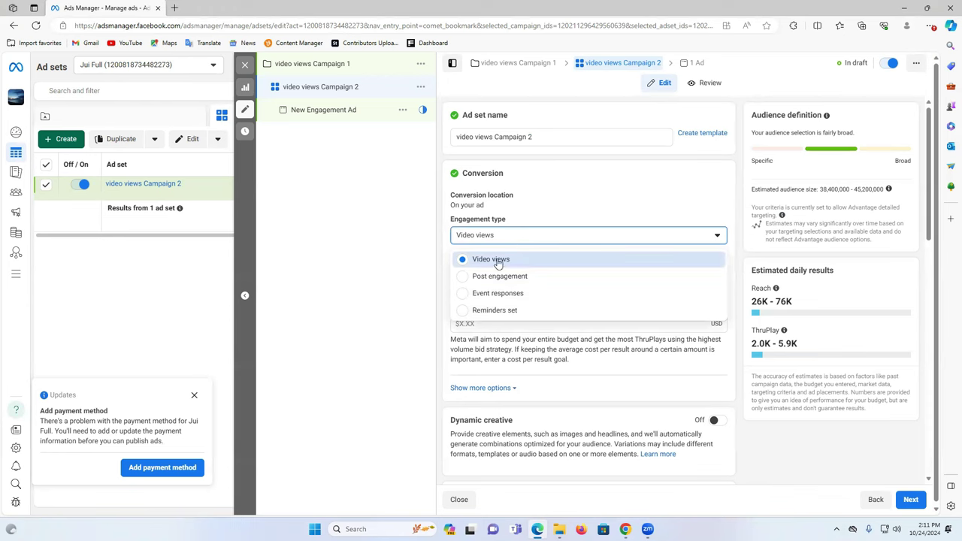
{"action": "left_click", "coordinate": [434, 260]}
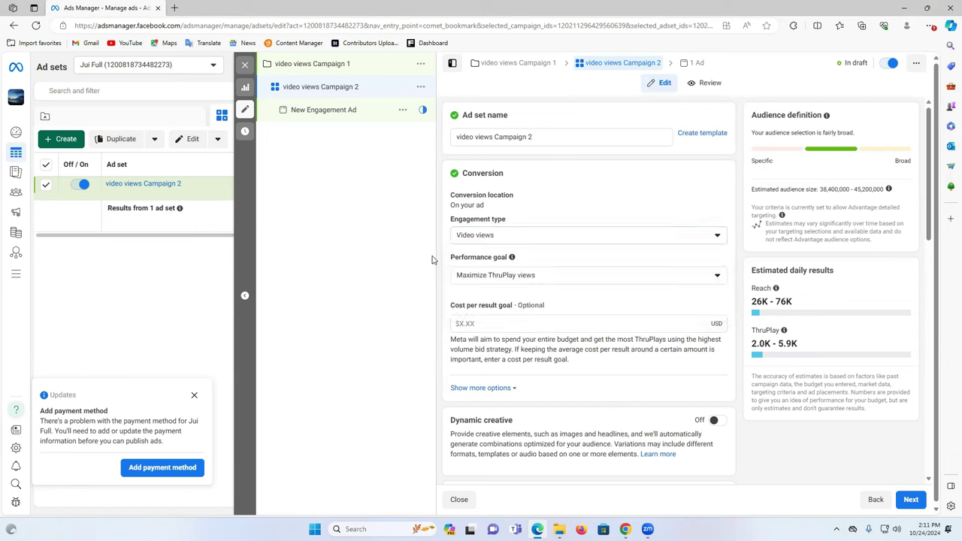
Try the performance goal Maximize 2-second continuous video plays, and switch back to Maximize ThruPlay views.
{"action": "left_click", "coordinate": [526, 279]}
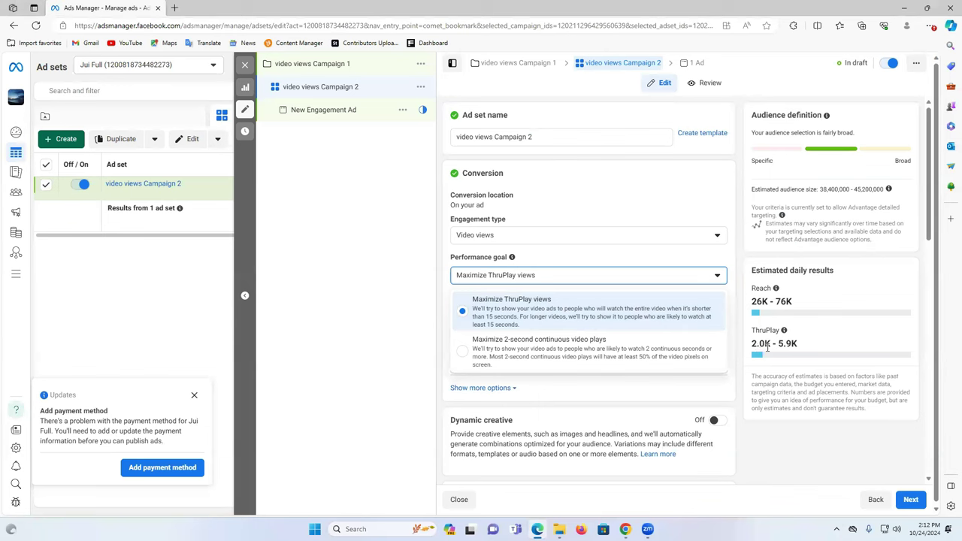
{"action": "left_click", "coordinate": [520, 345]}
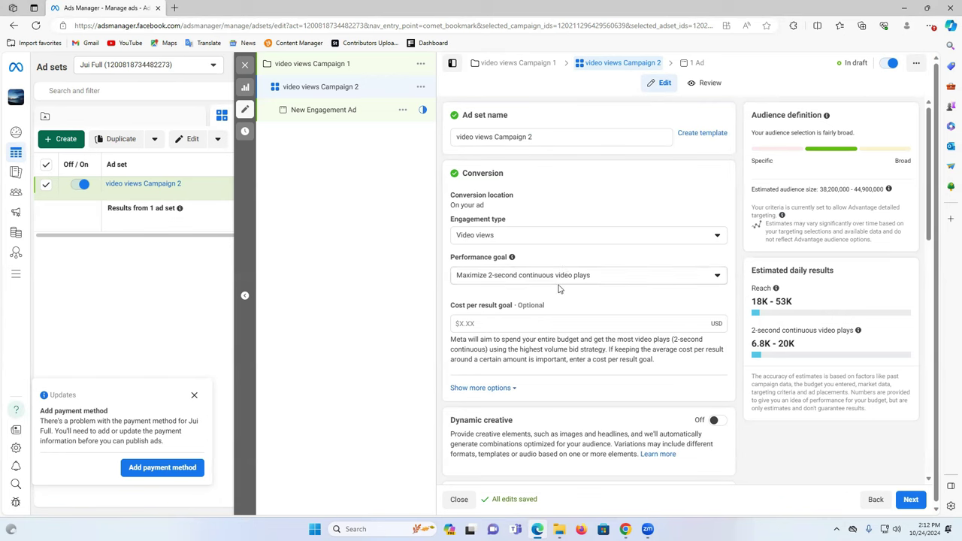
{"action": "left_click", "coordinate": [631, 281]}
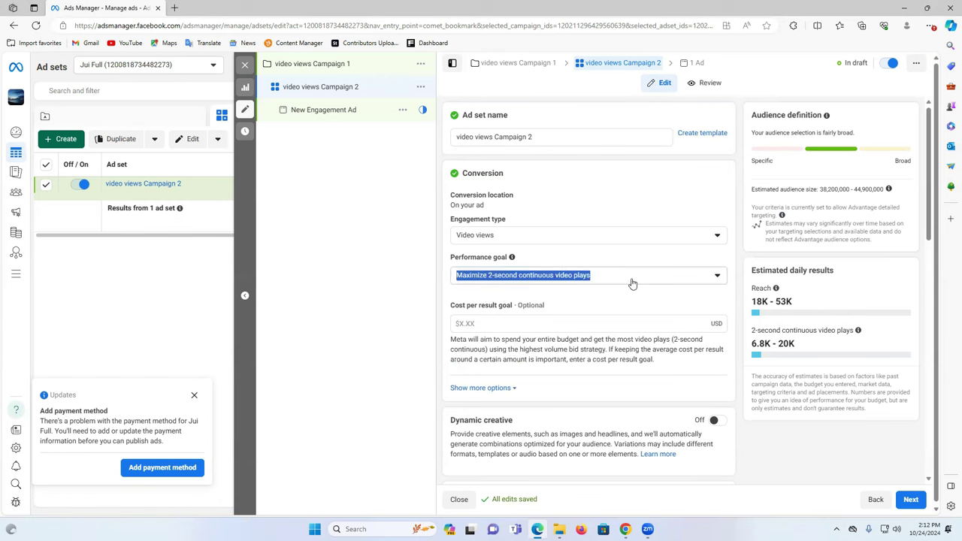
{"action": "left_click", "coordinate": [560, 305]}
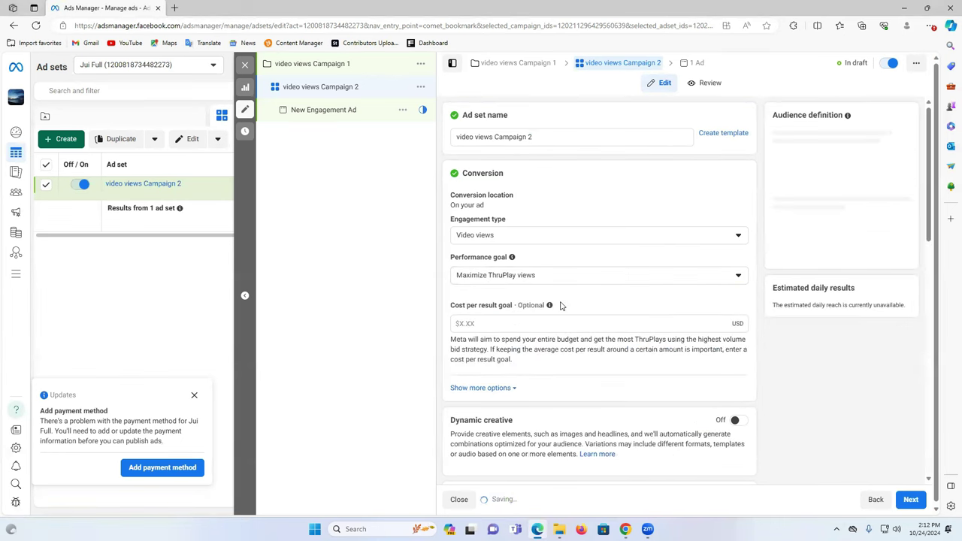
Keep the $20.00 daily budget and schedule the ad set to start on October 24, 2024 and end on October 30, 2024.
{"action": "scroll", "coordinate": [556, 278], "scroll_direction": "down", "scroll_amount": 1}
{"action": "scroll", "coordinate": [562, 289], "scroll_direction": "down", "scroll_amount": 3}
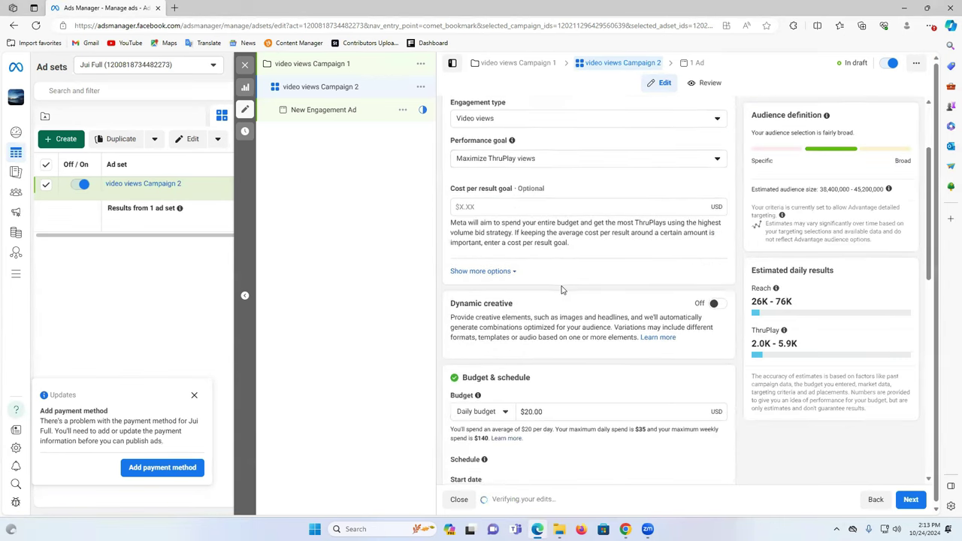
{"action": "left_click", "coordinate": [526, 295]}
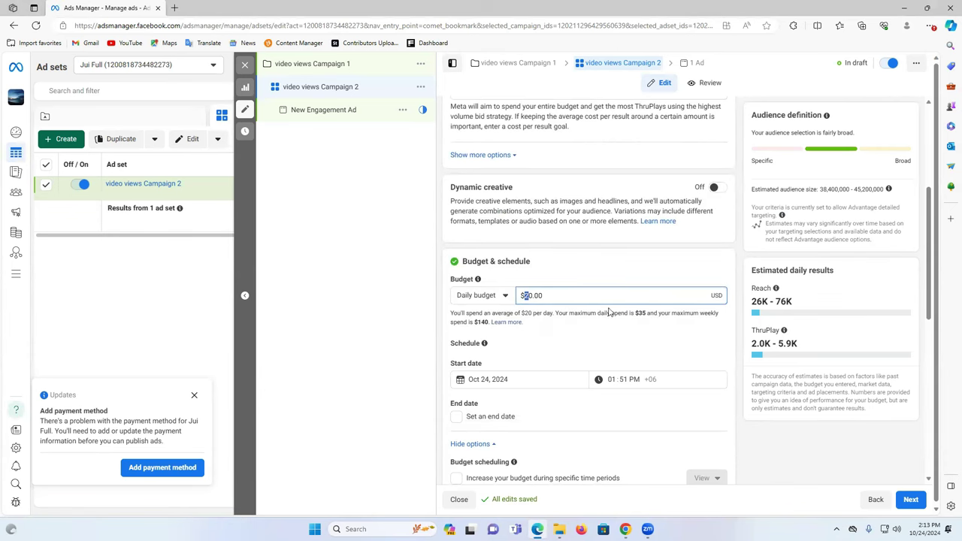
{"action": "left_click", "coordinate": [571, 345]}
{"action": "scroll", "coordinate": [571, 347], "scroll_direction": "down", "scroll_amount": 1}
{"action": "scroll", "coordinate": [571, 345], "scroll_direction": "down", "scroll_amount": 2}
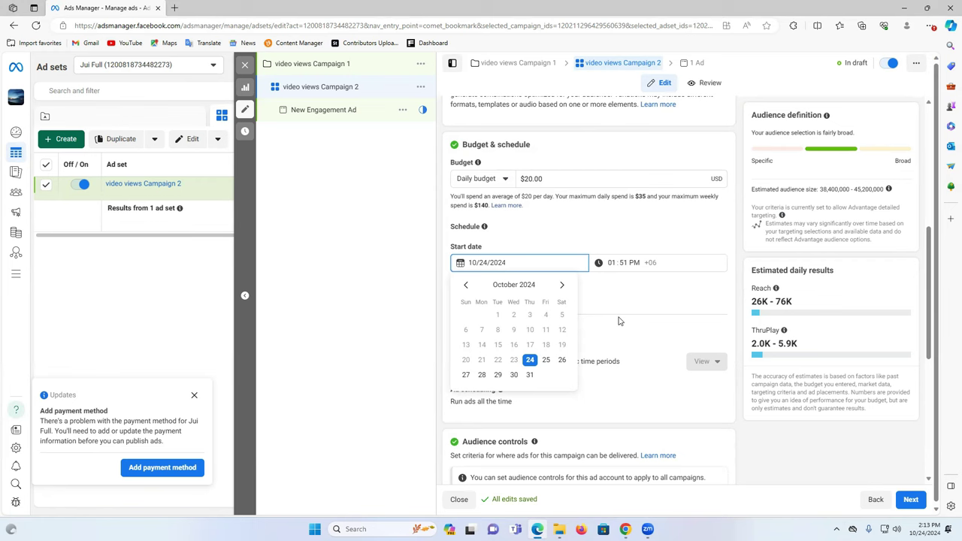
{"action": "left_click", "coordinate": [530, 362]}
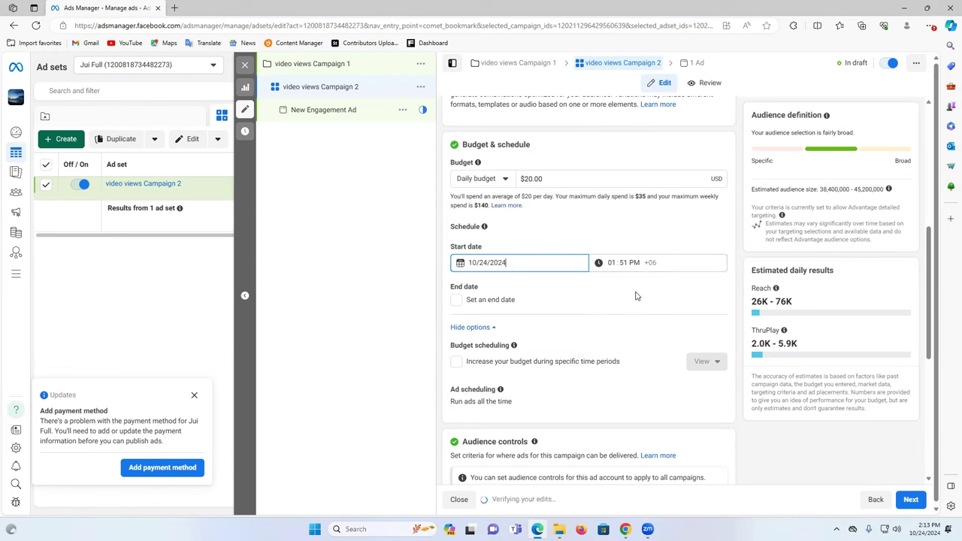
{"action": "left_click", "coordinate": [456, 300]}
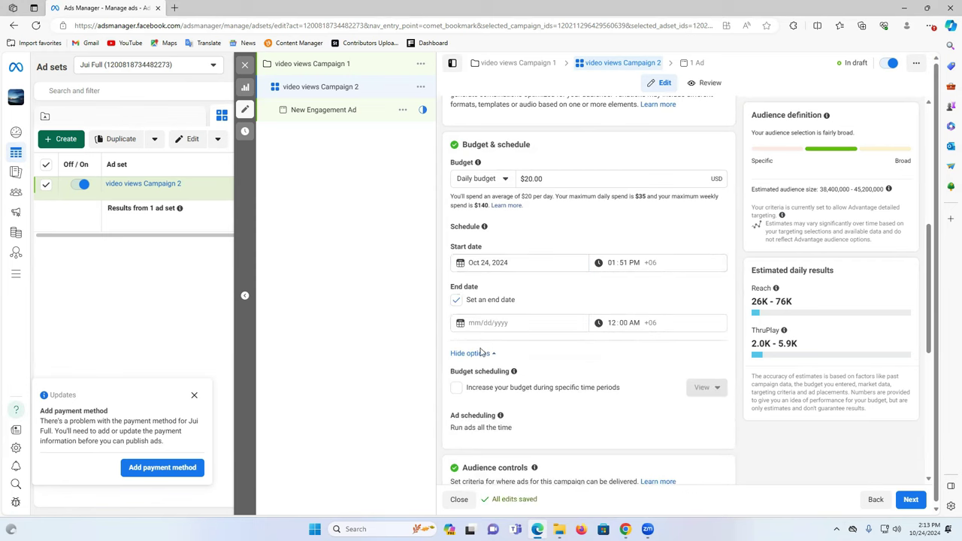
{"action": "left_click", "coordinate": [487, 329]}
{"action": "left_click", "coordinate": [515, 436]}
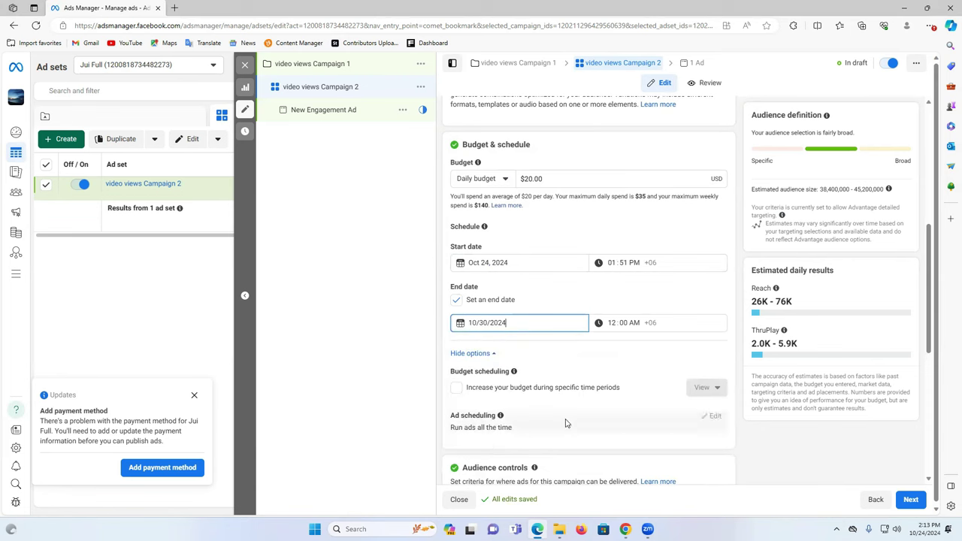
Edit the ad set's audience locations to target the city of Dhaka, Dhaka Division, instead of all of Bangladesh.
{"action": "left_click", "coordinate": [648, 360]}
{"action": "scroll", "coordinate": [618, 364], "scroll_direction": "down", "scroll_amount": 1}
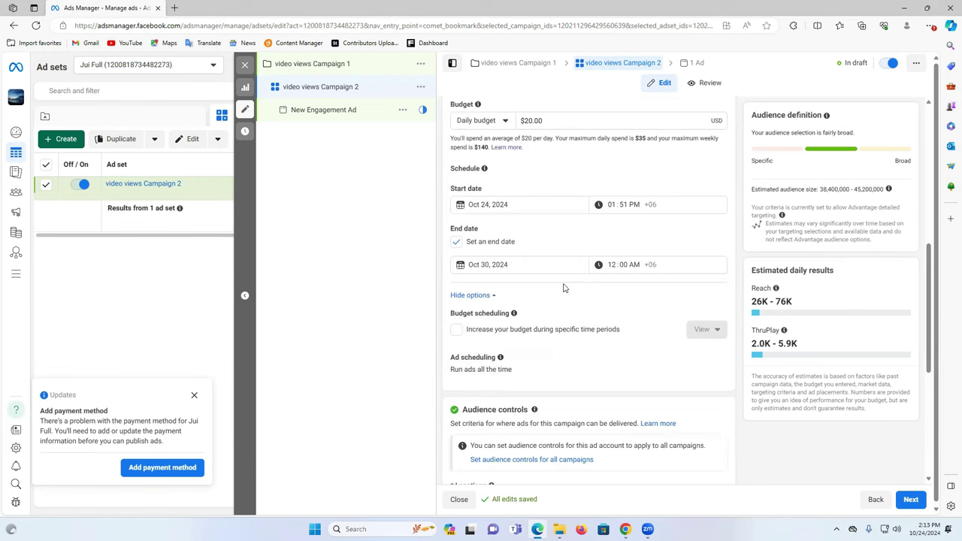
{"action": "scroll", "coordinate": [564, 302], "scroll_direction": "down", "scroll_amount": 3}
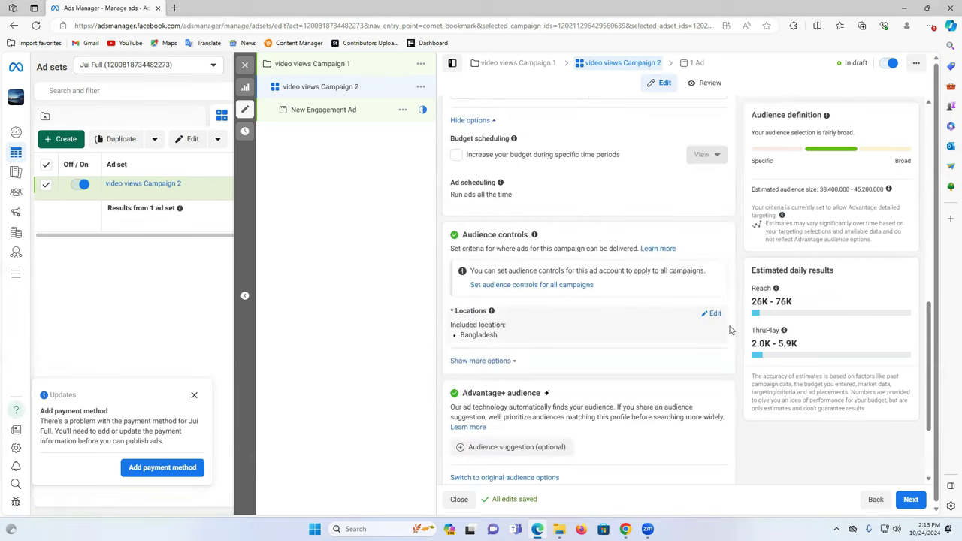
{"action": "left_click", "coordinate": [714, 314]}
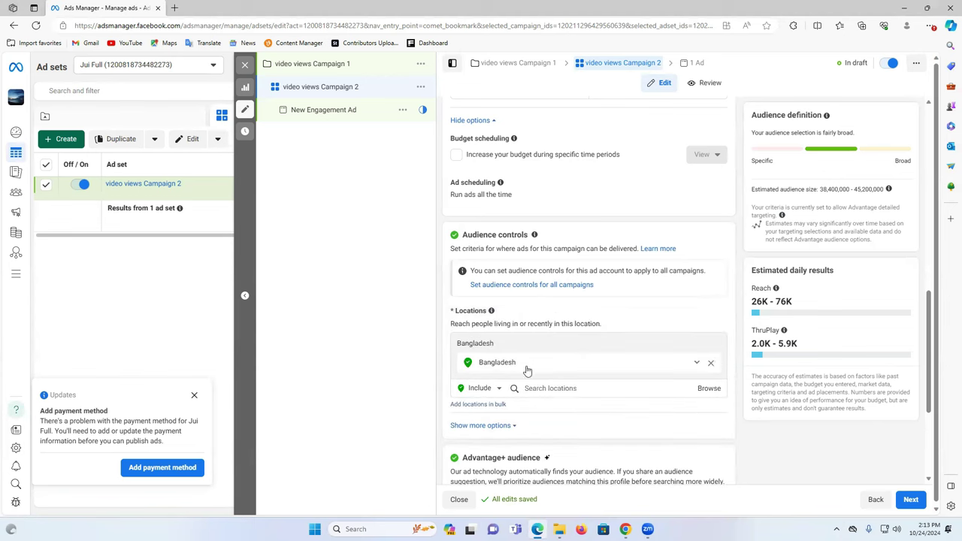
{"action": "left_click", "coordinate": [554, 389]}
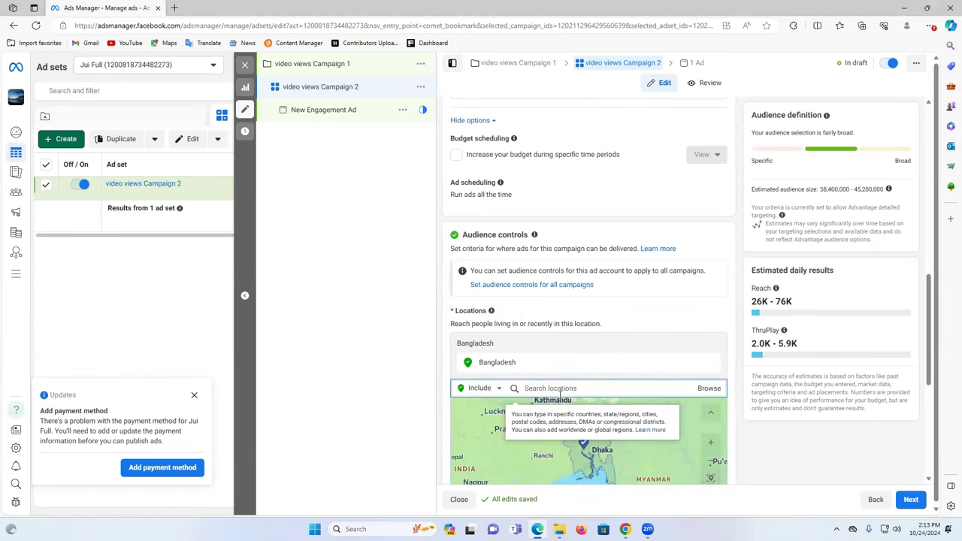
{"action": "type", "text": "dhaka"}
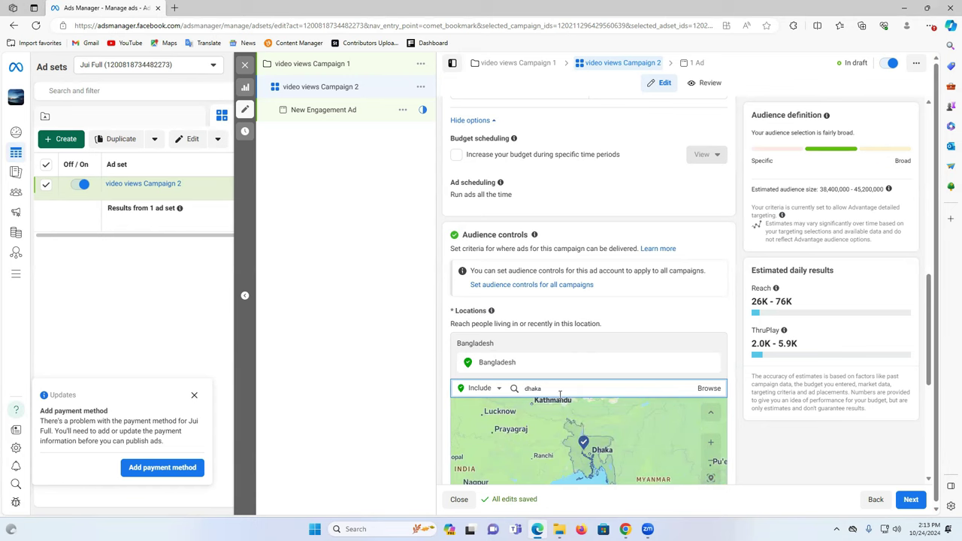
{"action": "left_click", "coordinate": [561, 409]}
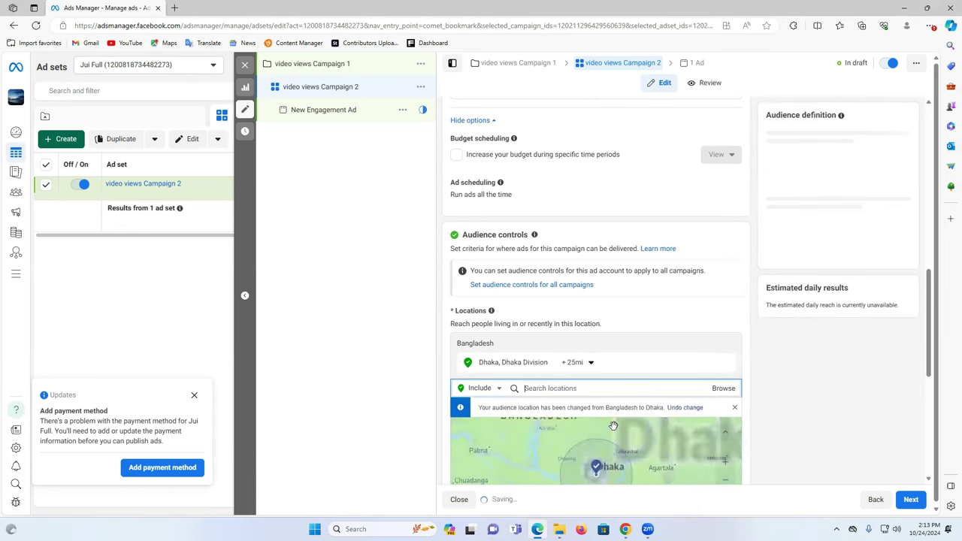
Set the targeting radius around Dhaka to 50 miles.
{"action": "scroll", "coordinate": [613, 426], "scroll_direction": "down", "scroll_amount": 2}
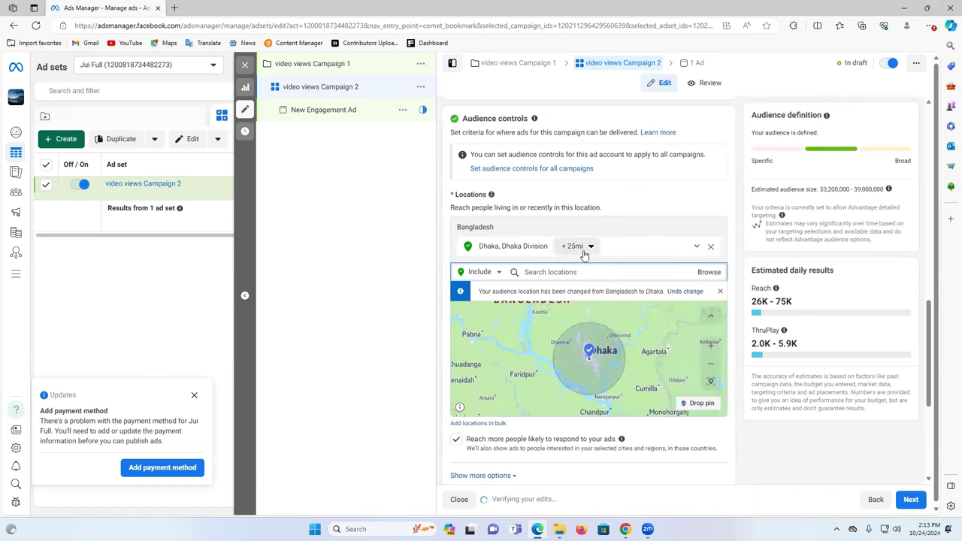
{"action": "left_click", "coordinate": [584, 254]}
{"action": "left_click_drag", "start_coordinate": [583, 314], "coordinate": [616, 313]}
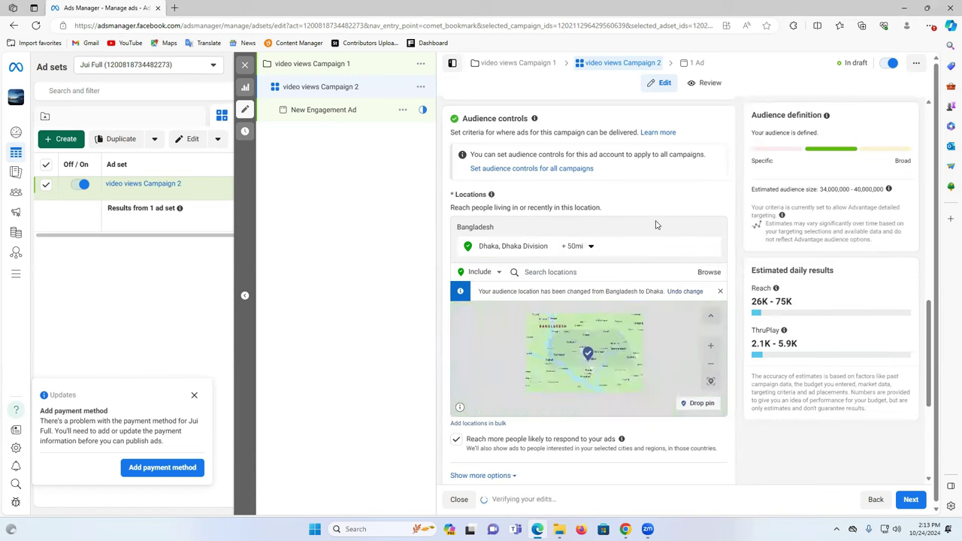
Include Kolkata, West Bengal, as a second audience location with a 45-mile radius.
{"action": "left_click", "coordinate": [592, 272]}
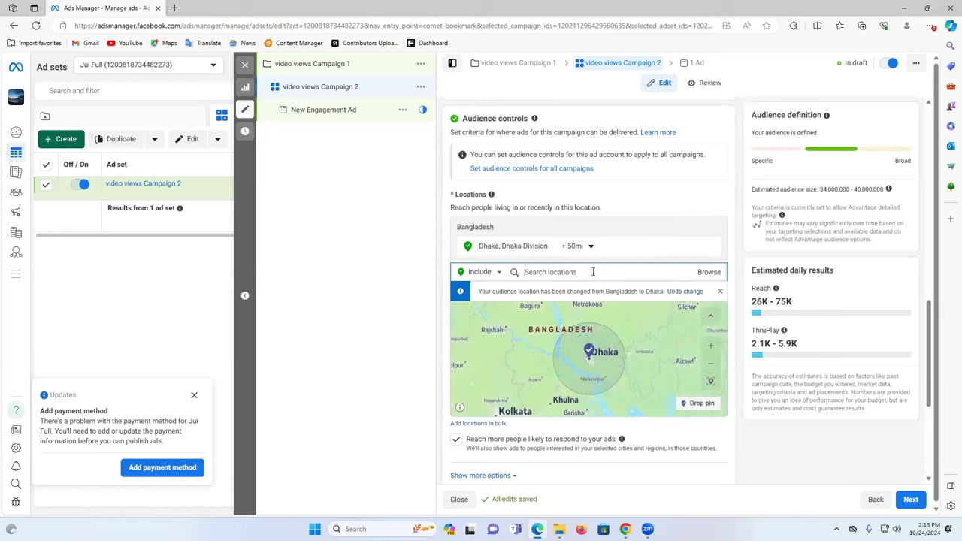
{"action": "type", "text": "kolk"}
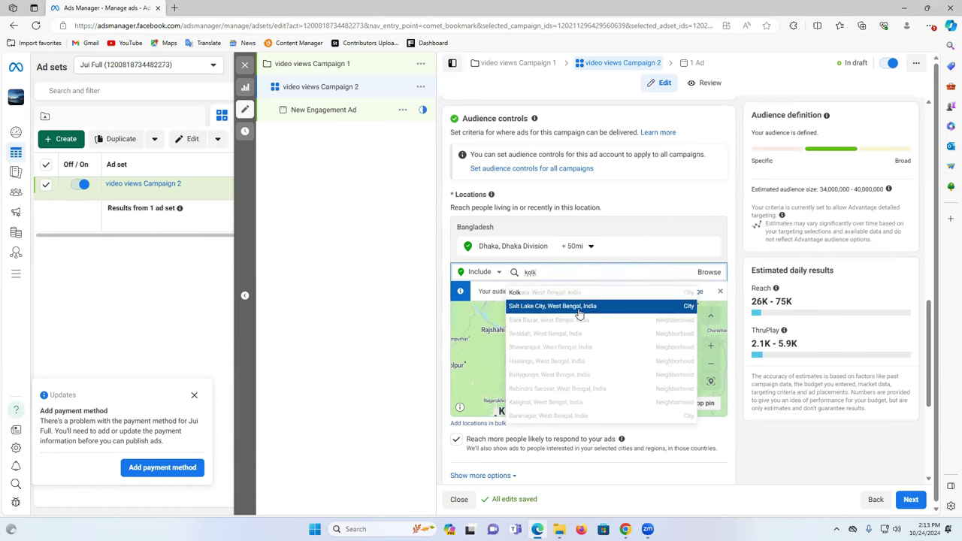
{"action": "left_click", "coordinate": [580, 293]}
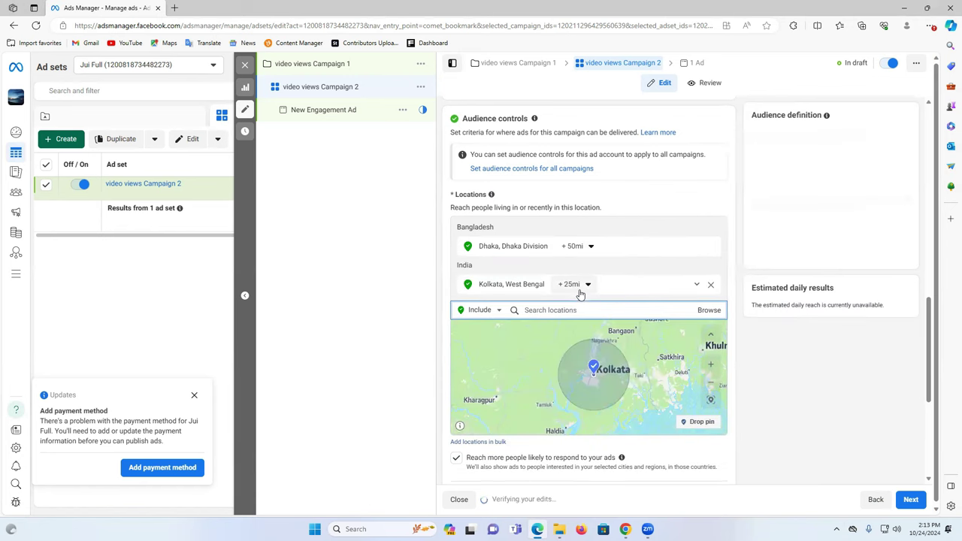
{"action": "left_click", "coordinate": [576, 286]}
{"action": "left_click_drag", "start_coordinate": [580, 351], "coordinate": [601, 349]}
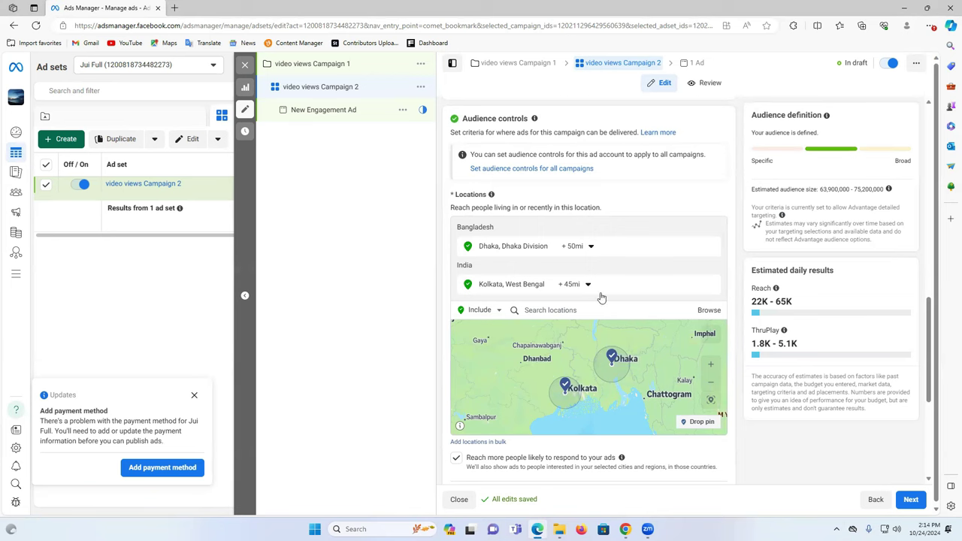
Look over the location settings and dismiss the notice about adding a payment method.
{"action": "scroll", "coordinate": [602, 298], "scroll_direction": "down", "scroll_amount": 1}
{"action": "scroll", "coordinate": [546, 321], "scroll_direction": "down", "scroll_amount": 1}
{"action": "scroll", "coordinate": [545, 320], "scroll_direction": "down", "scroll_amount": 1}
{"action": "scroll", "coordinate": [474, 360], "scroll_direction": "down", "scroll_amount": 3}
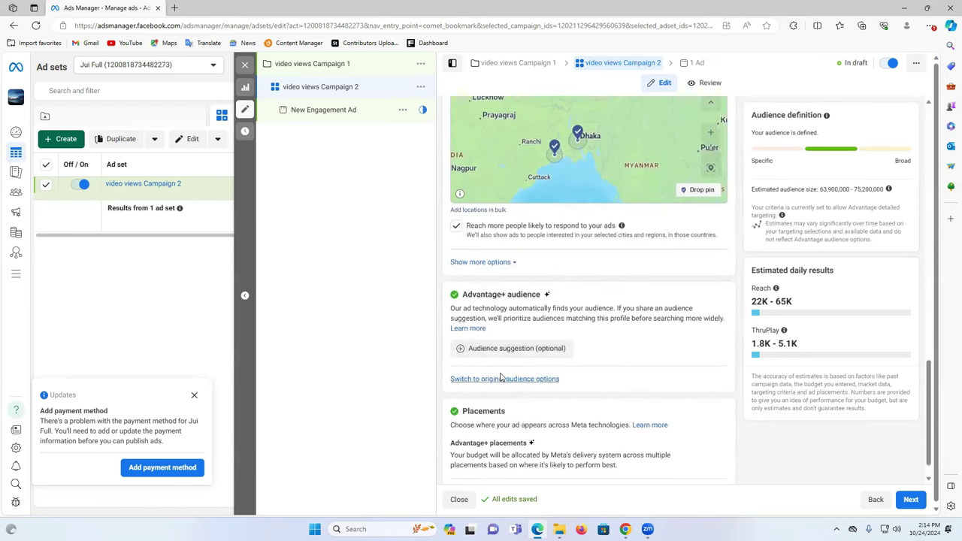
{"action": "scroll", "coordinate": [501, 351], "scroll_direction": "up", "scroll_amount": 2}
{"action": "scroll", "coordinate": [530, 235], "scroll_direction": "up", "scroll_amount": 1}
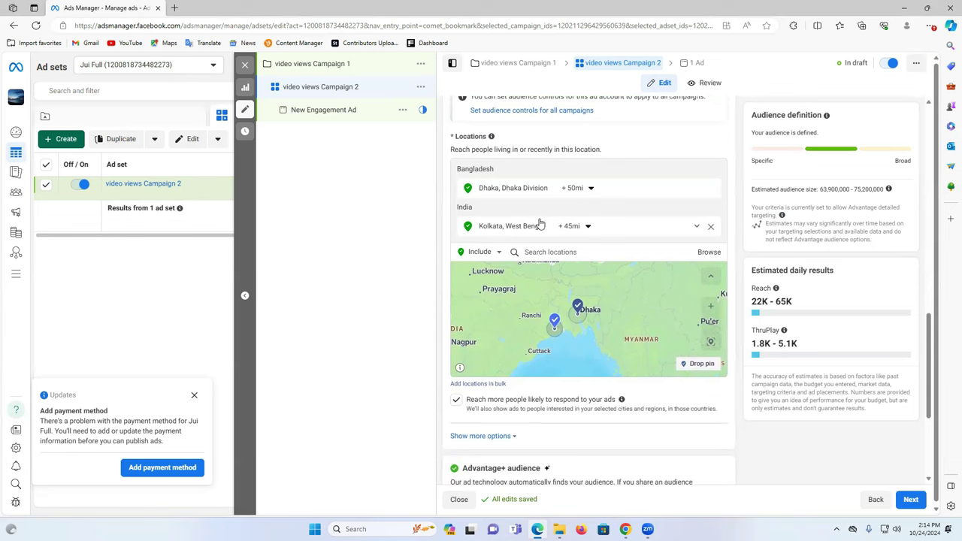
{"action": "left_click", "coordinate": [194, 395]}
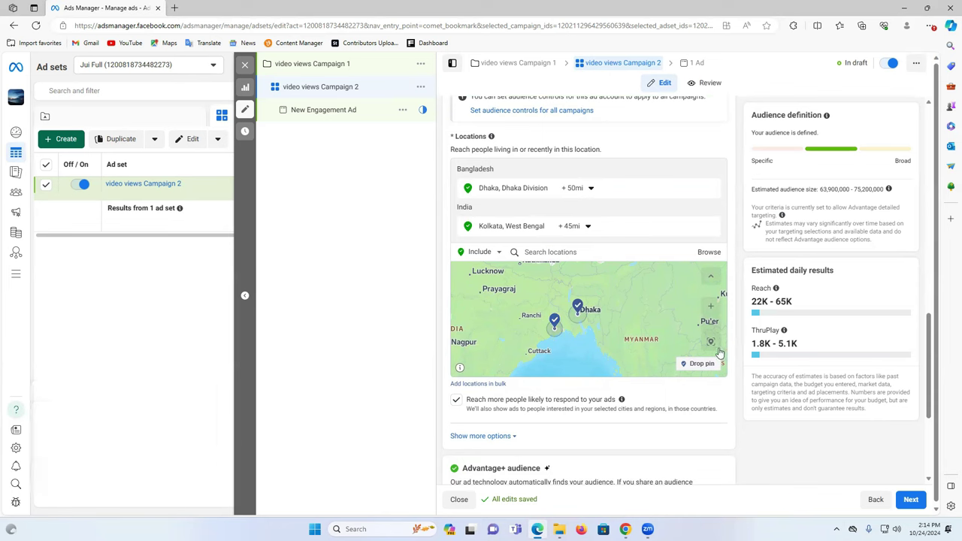
Add an audience suggestion under Advantage+ audience and set its maximum age to 45.
{"action": "scroll", "coordinate": [676, 375], "scroll_direction": "down", "scroll_amount": 1}
{"action": "scroll", "coordinate": [695, 366], "scroll_direction": "down", "scroll_amount": 2}
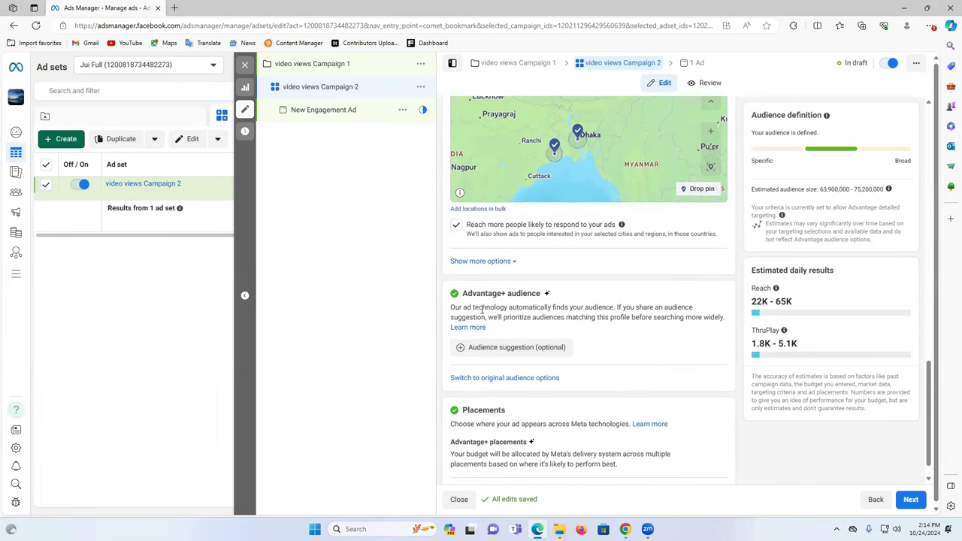
{"action": "left_click", "coordinate": [503, 349]}
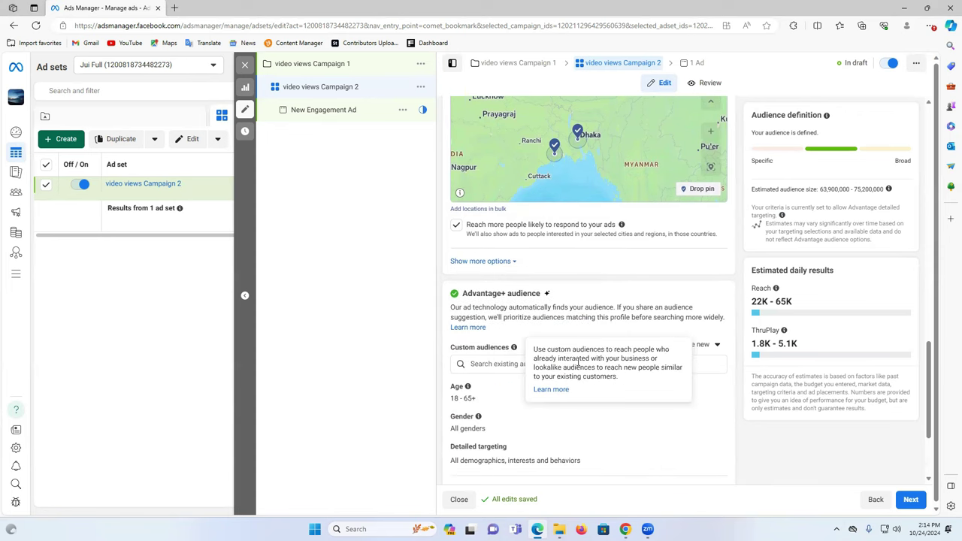
{"action": "scroll", "coordinate": [634, 425], "scroll_direction": "down", "scroll_amount": 1}
{"action": "scroll", "coordinate": [633, 425], "scroll_direction": "down", "scroll_amount": 1}
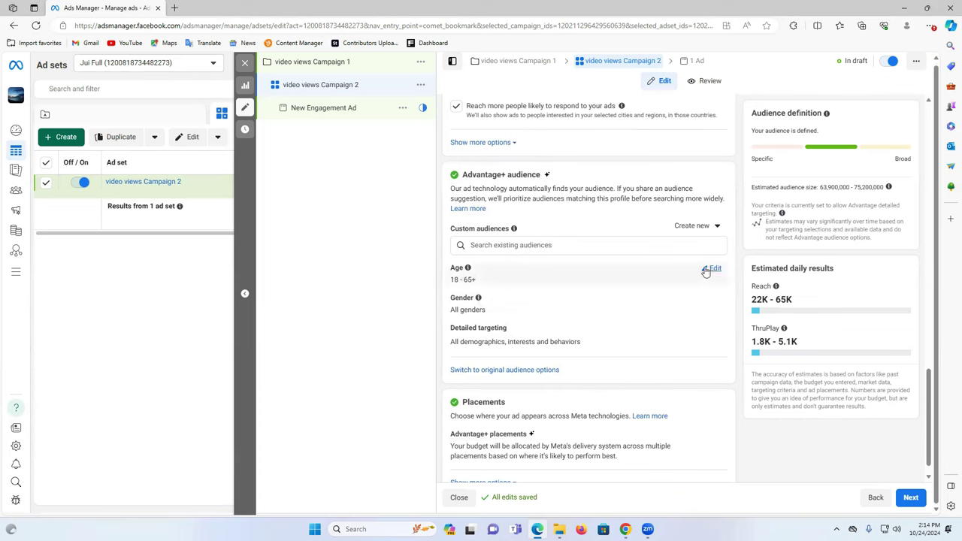
{"action": "left_click", "coordinate": [704, 269]}
{"action": "left_click", "coordinate": [514, 290]}
{"action": "scroll", "coordinate": [548, 344], "scroll_direction": "up", "scroll_amount": 3}
{"action": "scroll", "coordinate": [549, 343], "scroll_direction": "up", "scroll_amount": 3}
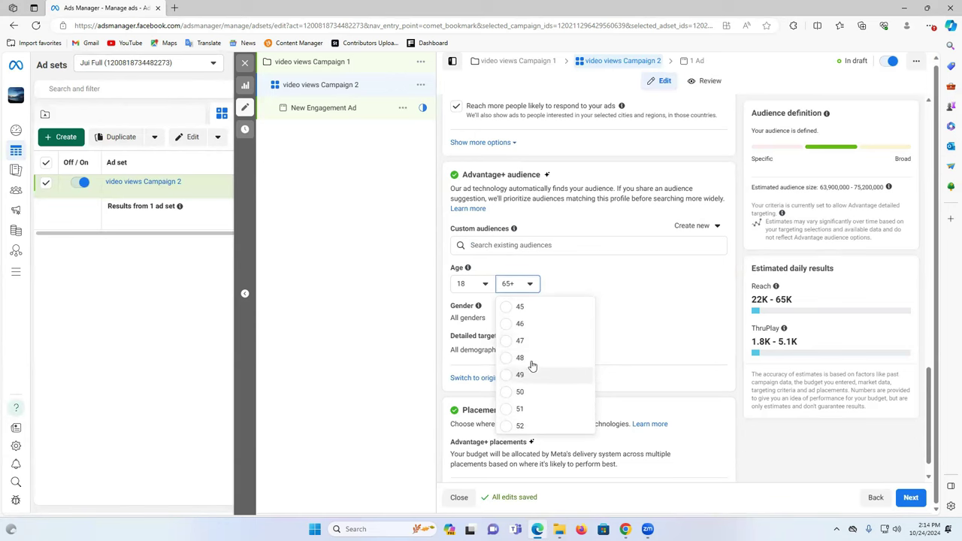
{"action": "left_click", "coordinate": [531, 306]}
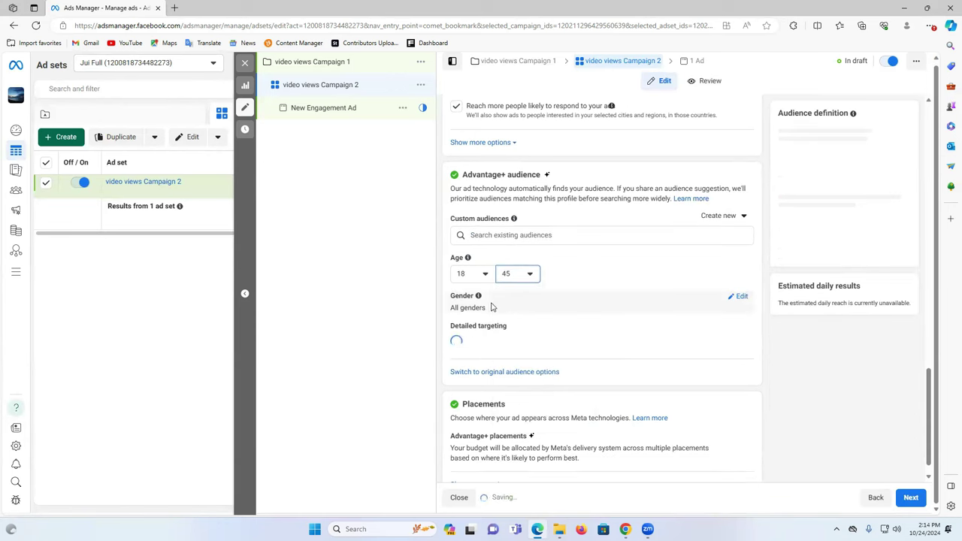
Open the gender and detailed targeting settings for editing, keeping All genders selected.
{"action": "mouse_move", "coordinate": [477, 296]}
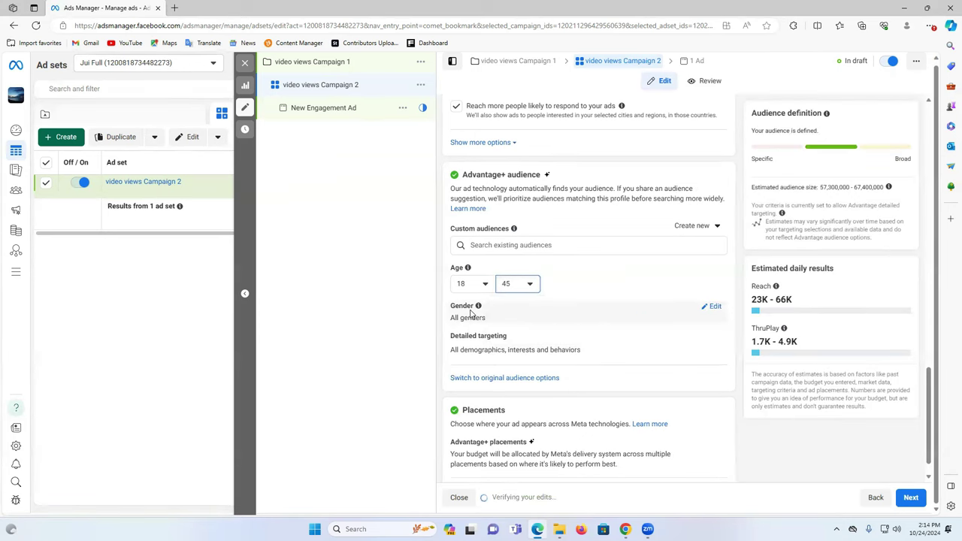
{"action": "left_click", "coordinate": [706, 305]}
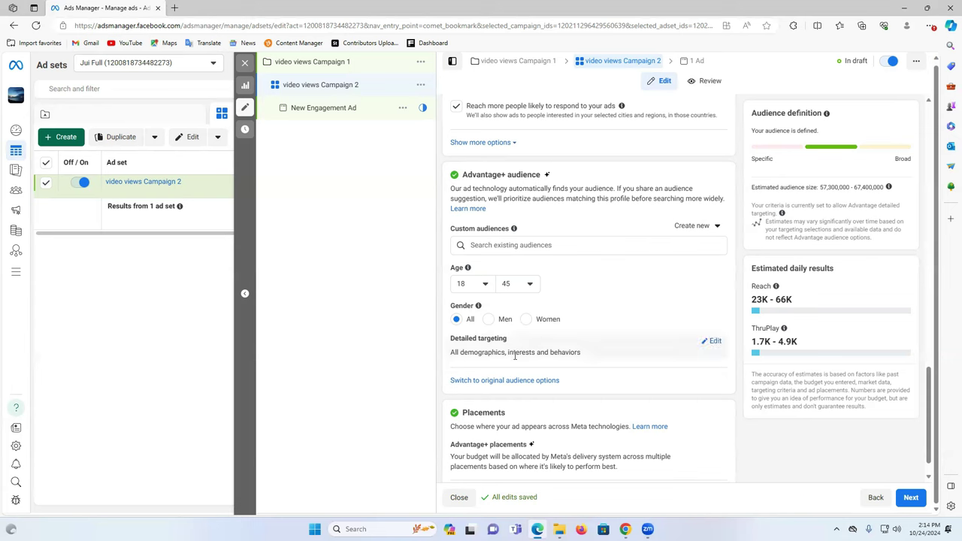
{"action": "left_click", "coordinate": [711, 342]}
{"action": "scroll", "coordinate": [528, 330], "scroll_direction": "down", "scroll_amount": 1}
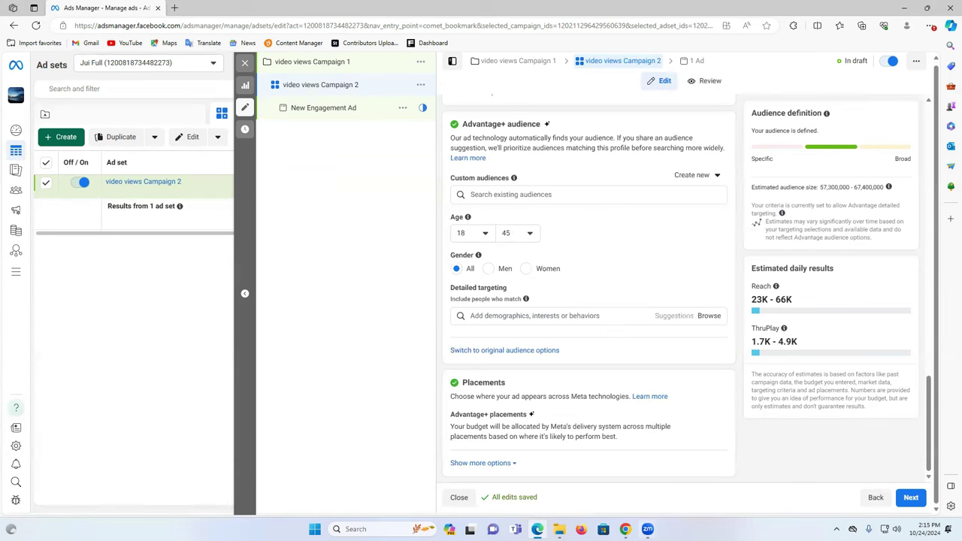
Switch to Chrome and search for a Facebook audience tool to open the audiencebuilder.io website.
{"action": "left_click", "coordinate": [624, 529]}
{"action": "left_click", "coordinate": [265, 10]}
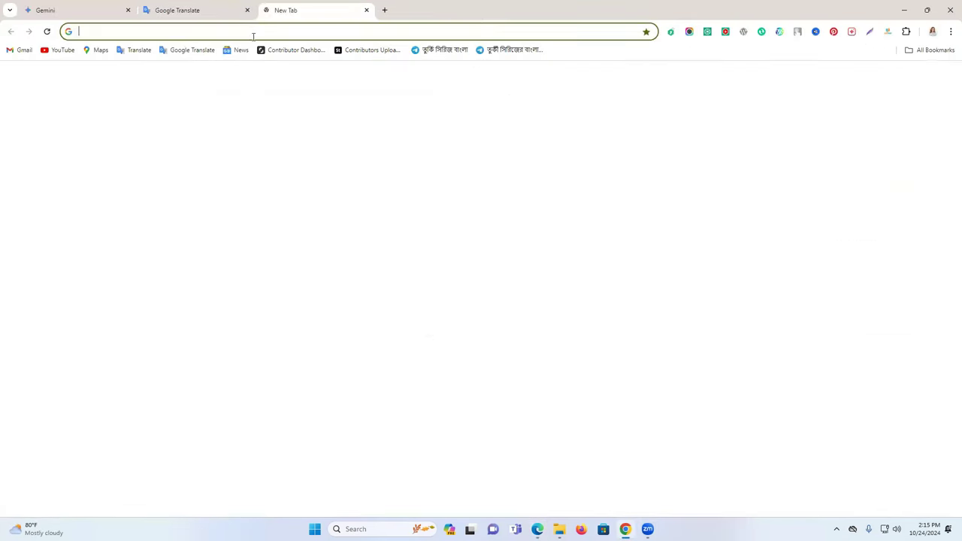
{"action": "type", "text": "fa"}
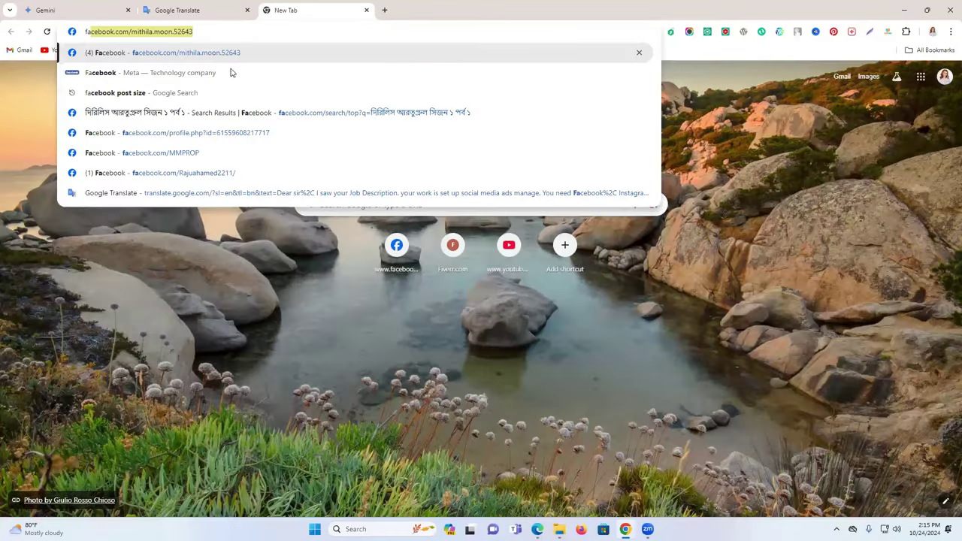
{"action": "type", "text": "cebook "}
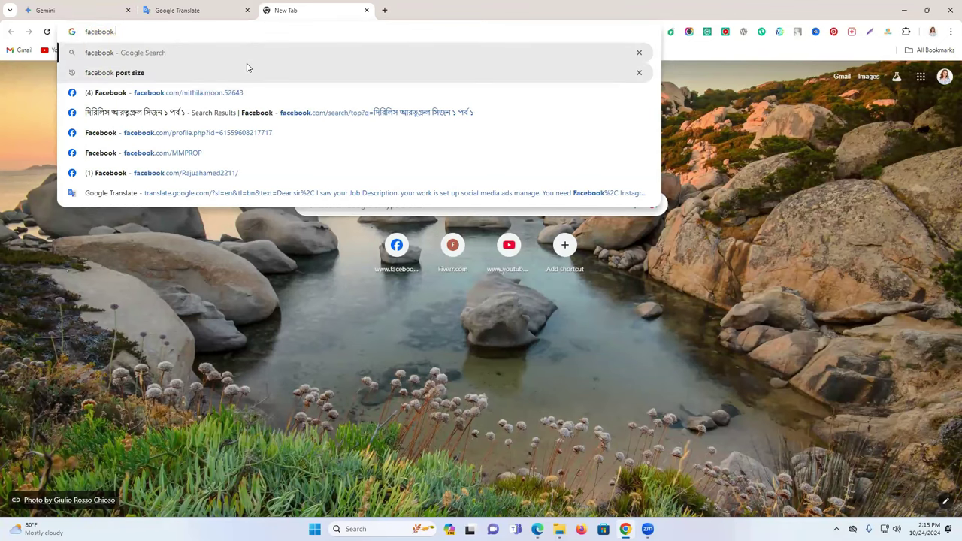
{"action": "type", "text": "a"}
{"action": "left_click", "coordinate": [297, 73]}
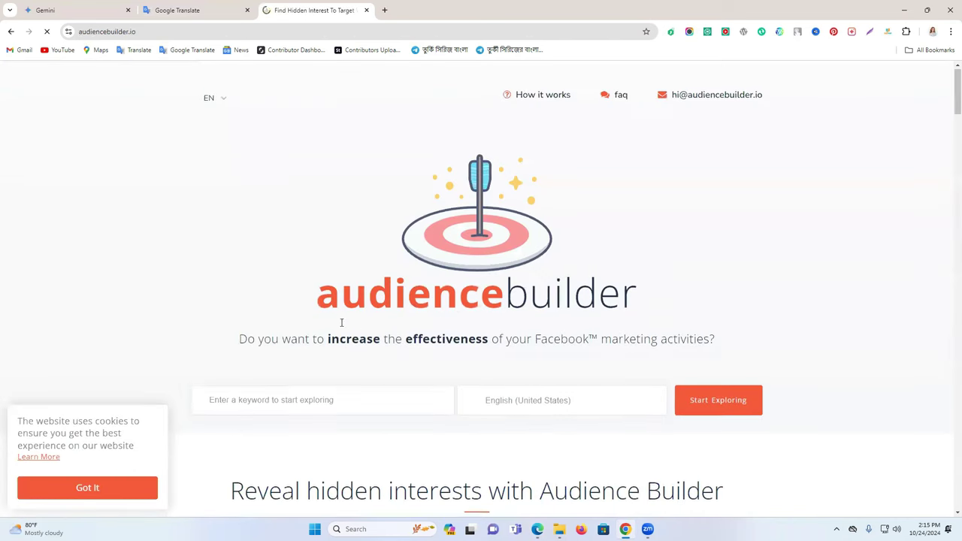
Explore interests for the keyword "gaming" in Audience Builder with the language English (United States).
{"action": "scroll", "coordinate": [341, 322], "scroll_direction": "down", "scroll_amount": 1}
{"action": "left_click", "coordinate": [285, 307]}
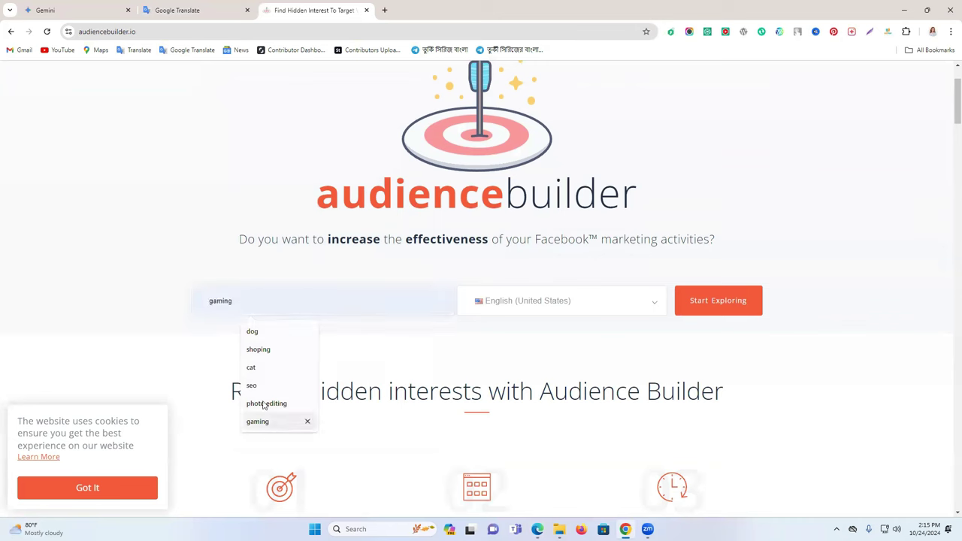
{"action": "left_click", "coordinate": [261, 424]}
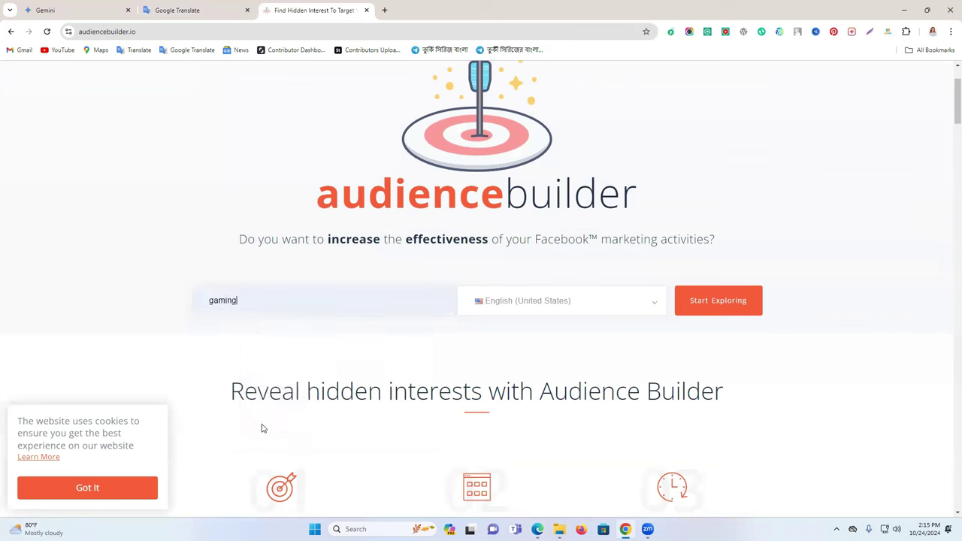
{"action": "left_click", "coordinate": [727, 303]}
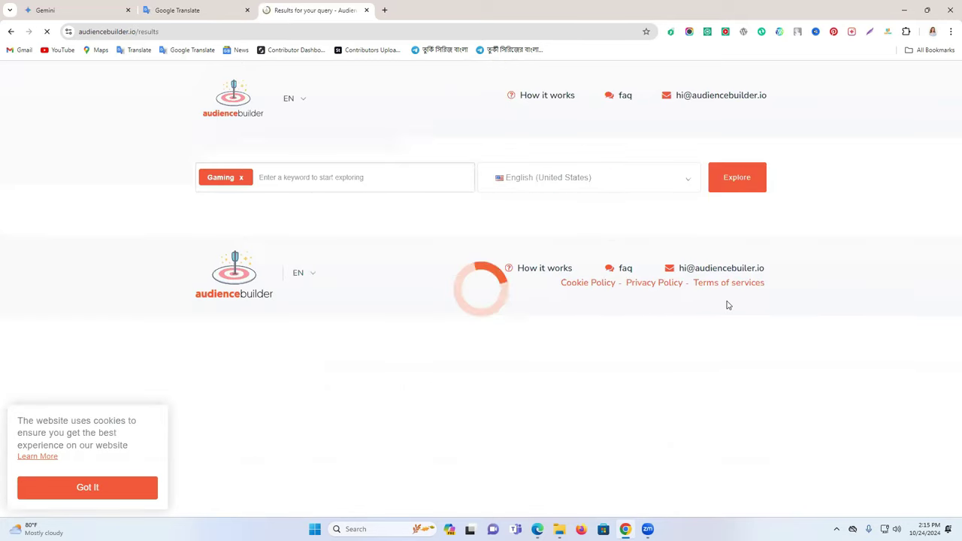